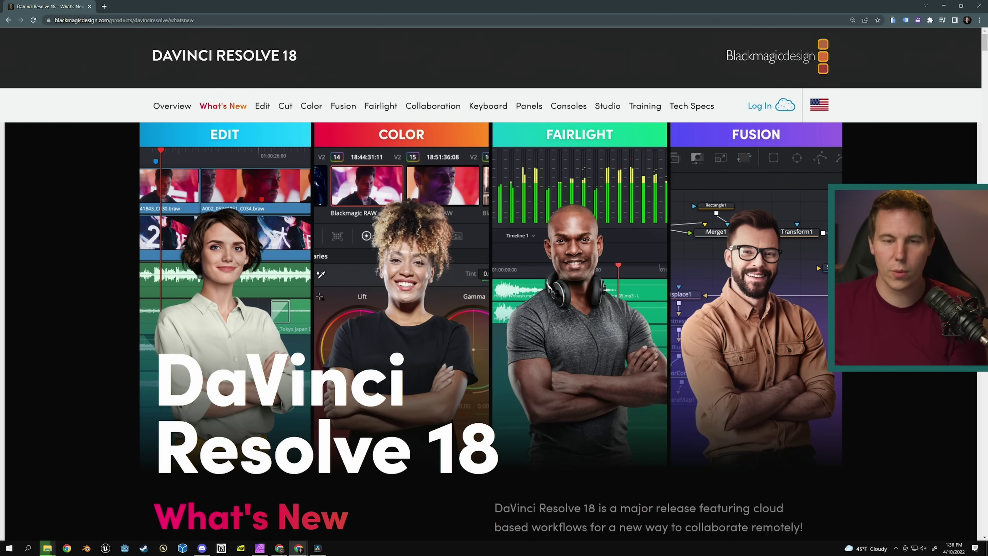
Step: Read the DaVinci Resolve 18 What's New page from the introduction down to the Cloud Collaboration section
scroll(494, 331, "down", 5)
scroll(491, 331, "down", 10)
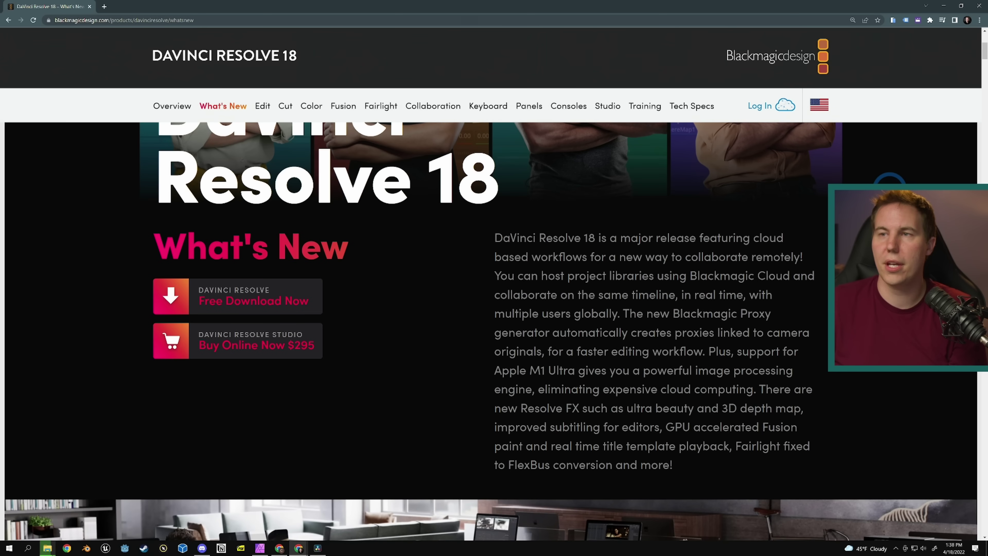
scroll(491, 331, "down", 5)
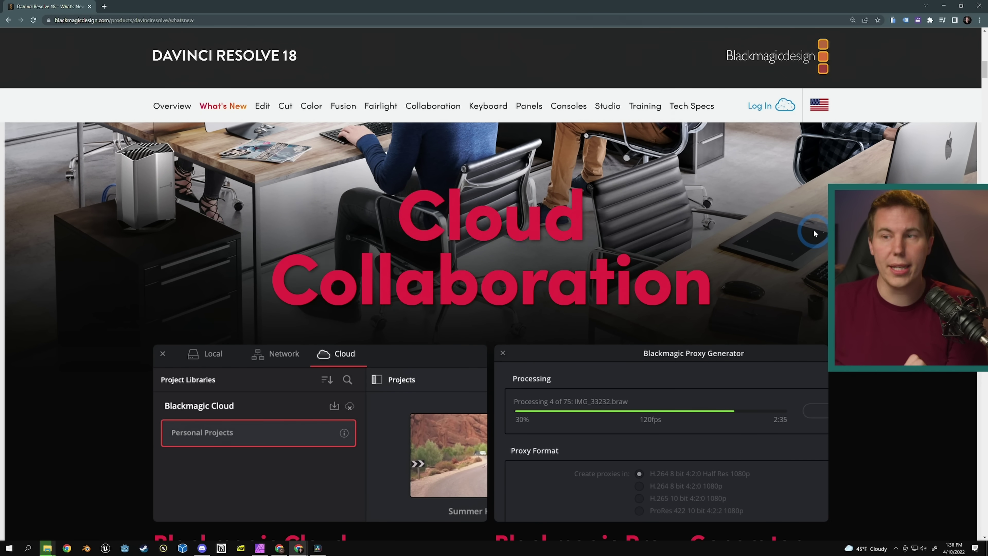
scroll(815, 234, "down", 1)
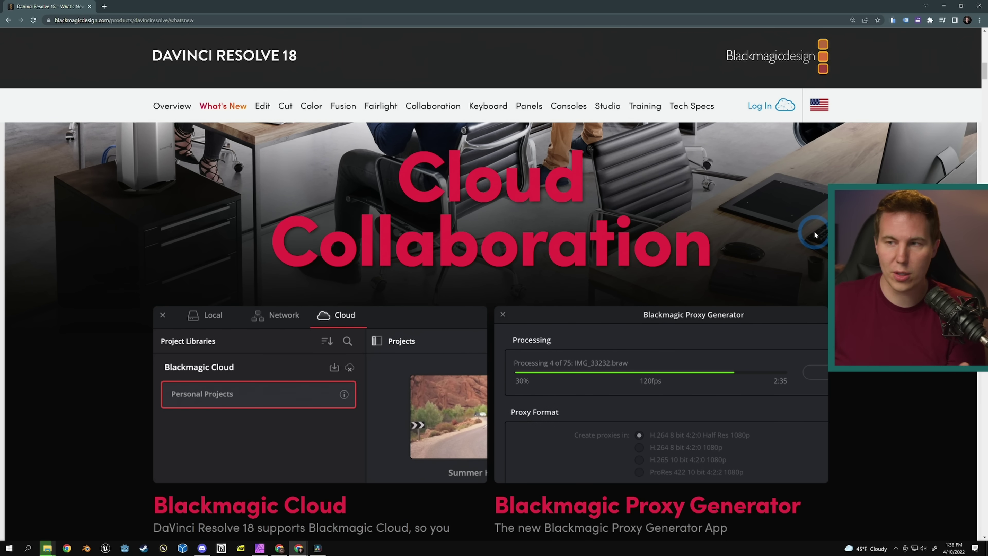
scroll(815, 234, "up", 1)
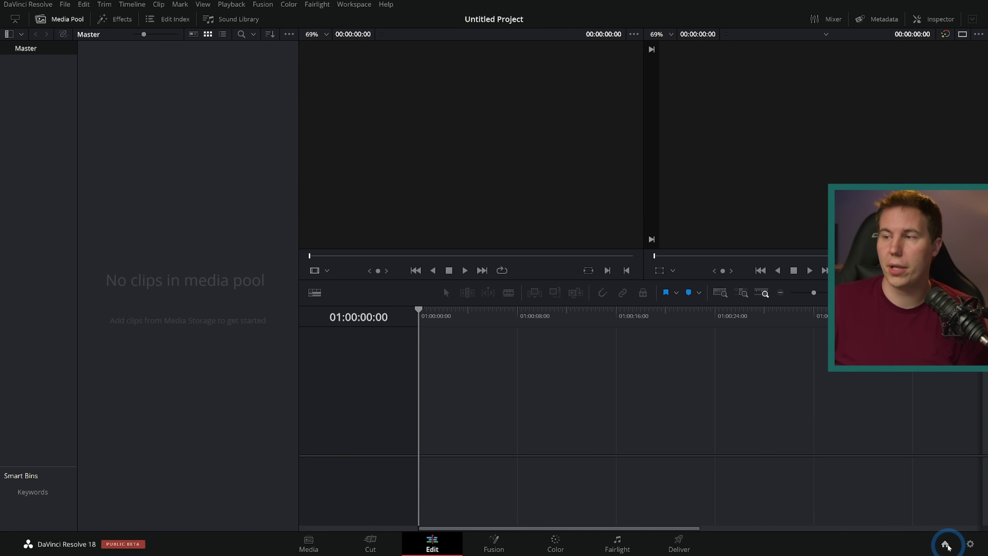
Step: In DaVinci Resolve, open the project manager and view the Cloud project libraries
left_click(945, 544)
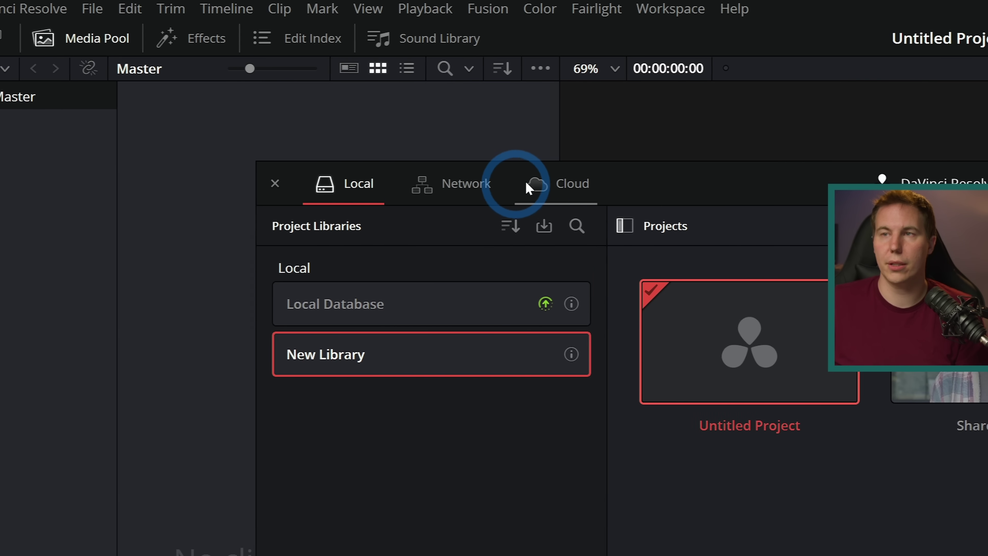
left_click(562, 188)
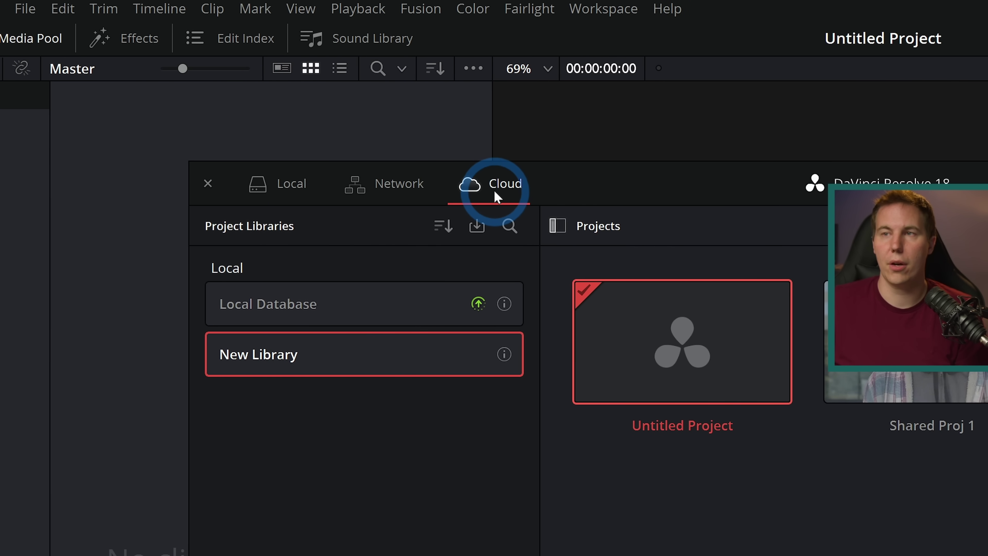
left_click(490, 270)
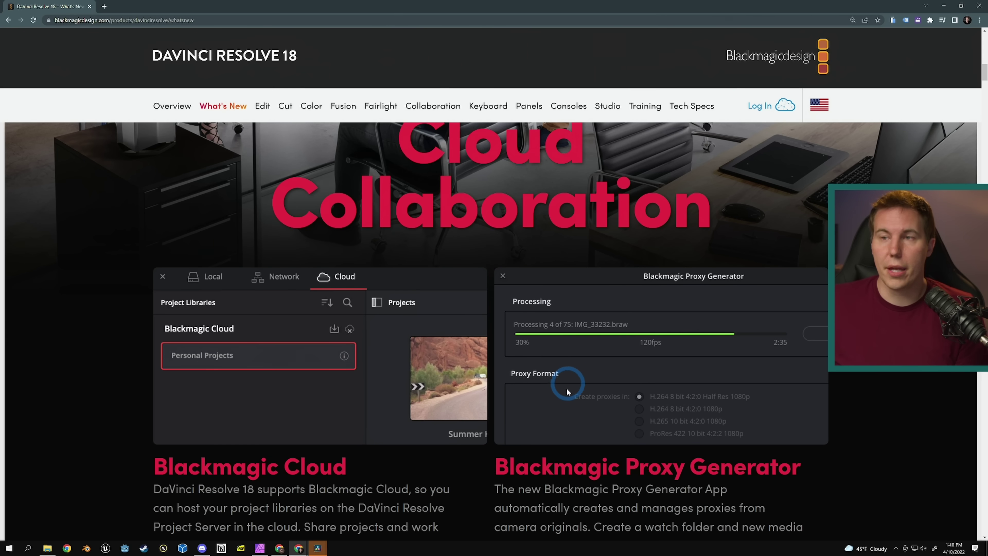
Step: On the What's New web page, read the Blackmagic Cloud, Blackmagic Proxy Generator and Simplified Proxy Workflow entries
scroll(570, 385, "down", 1)
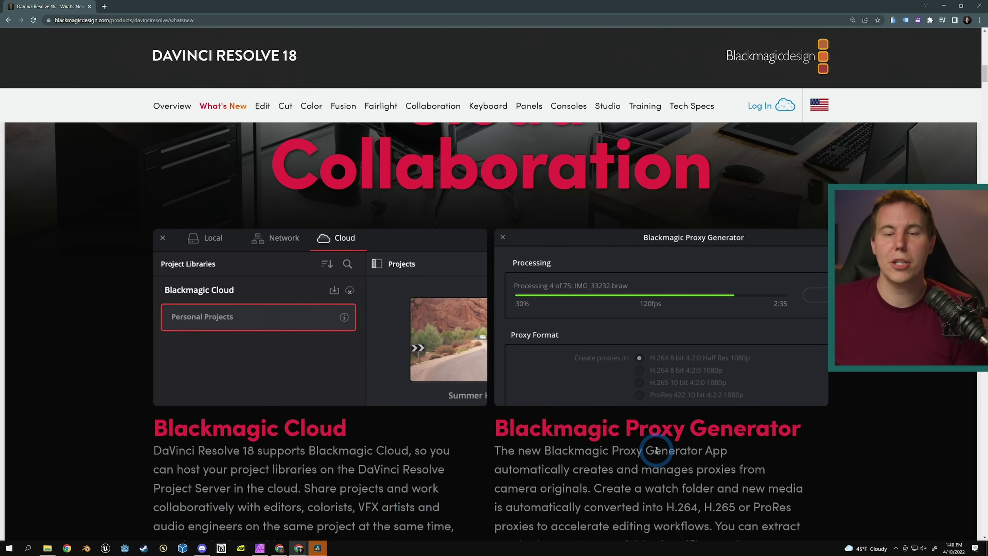
scroll(657, 450, "down", 1)
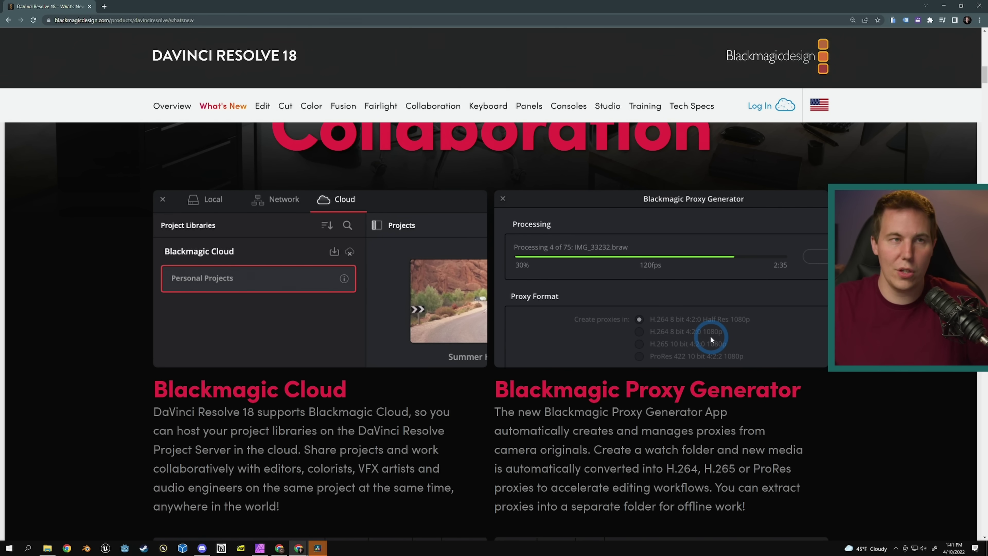
scroll(711, 336, "down", 1)
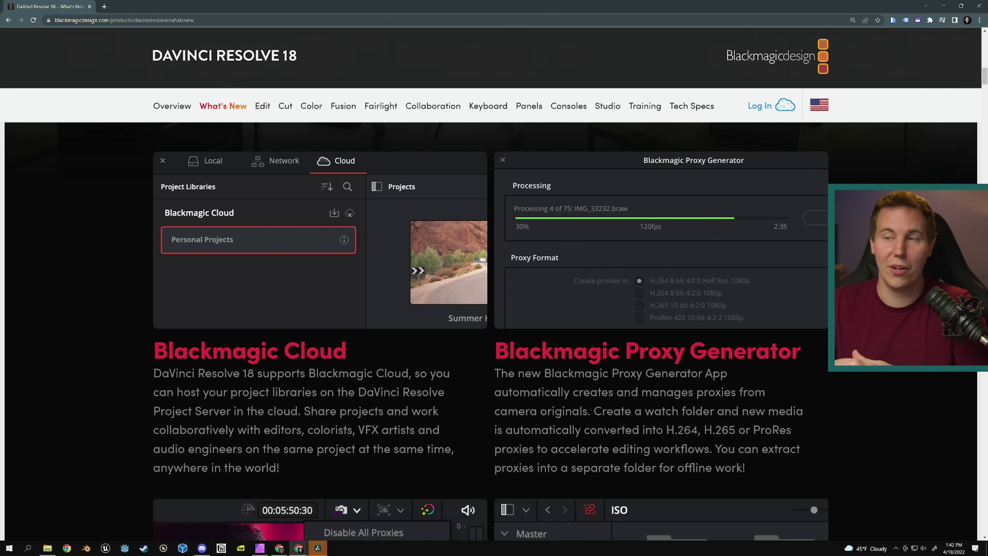
scroll(148, 346, "down", 8)
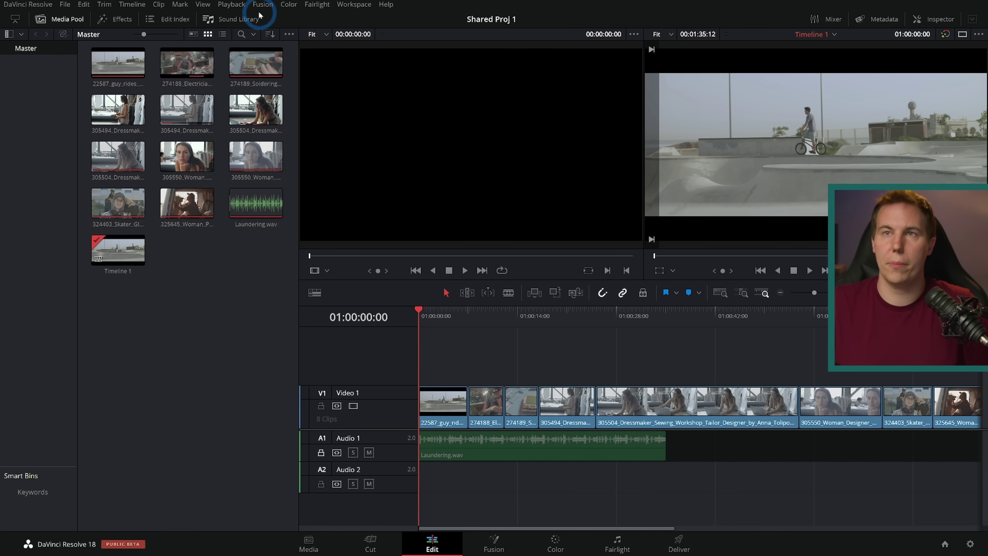
Step: In DaVinci Resolve, review the Proxy Handling playback options of Shared Proj 1
left_click(239, 6)
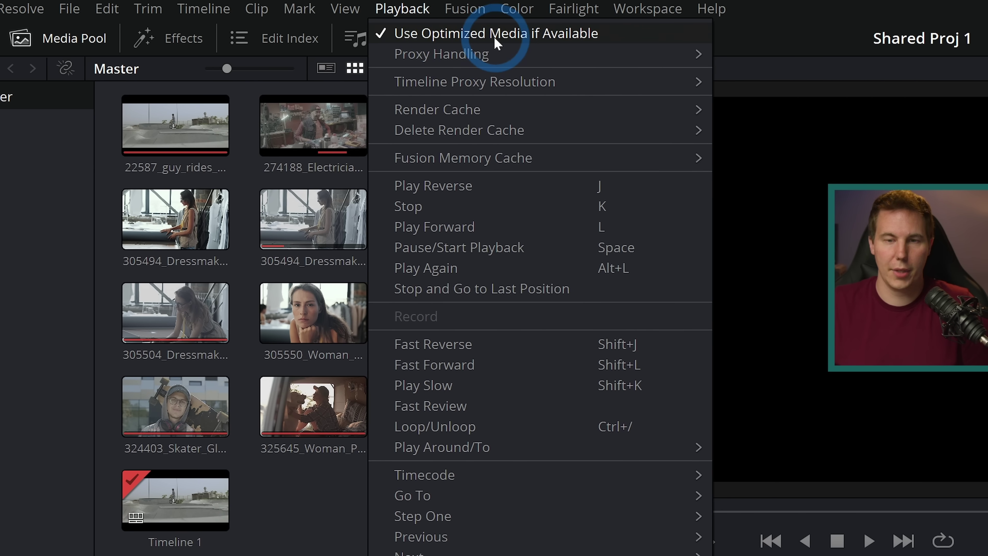
mouse_move(558, 55)
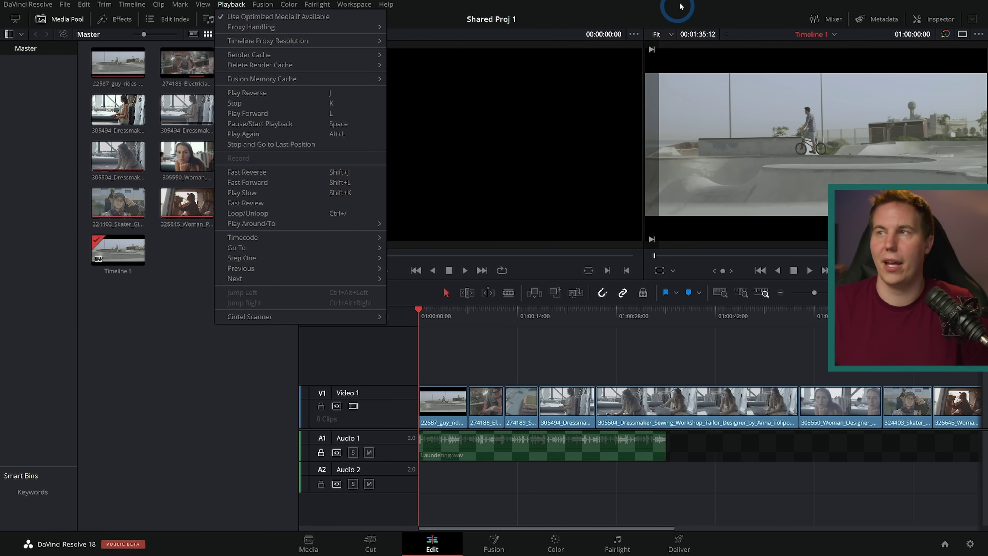
left_click(978, 89)
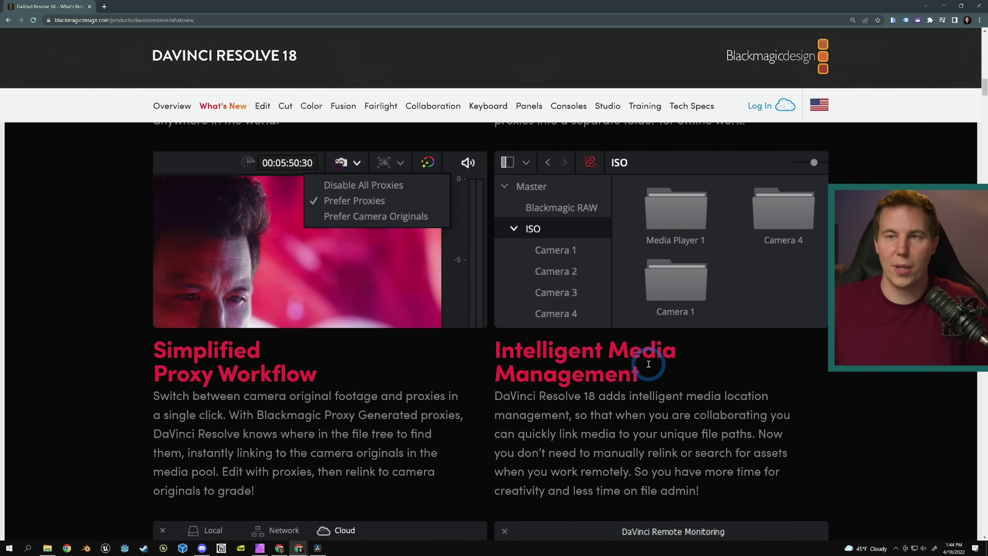
Step: On the What's New web page, read from Intelligent Media Management and Remote Monitoring Streaming down to the Color features
scroll(696, 362, "down", 5)
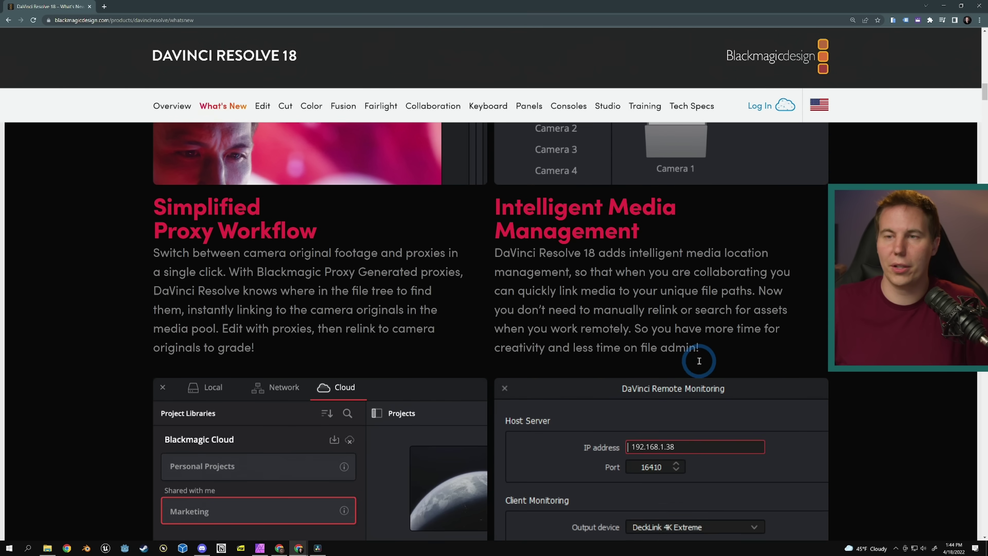
scroll(719, 358, "down", 2)
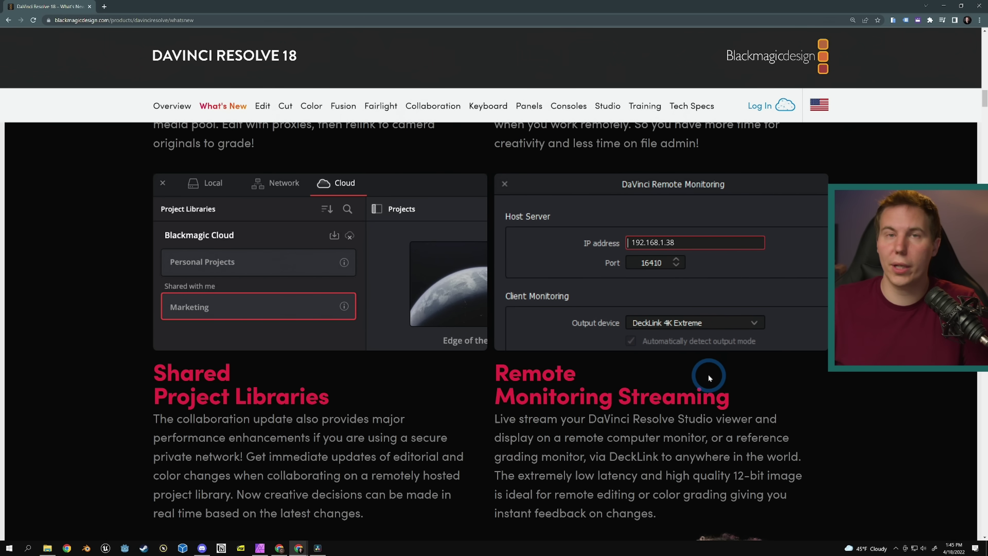
scroll(724, 366, "down", 8)
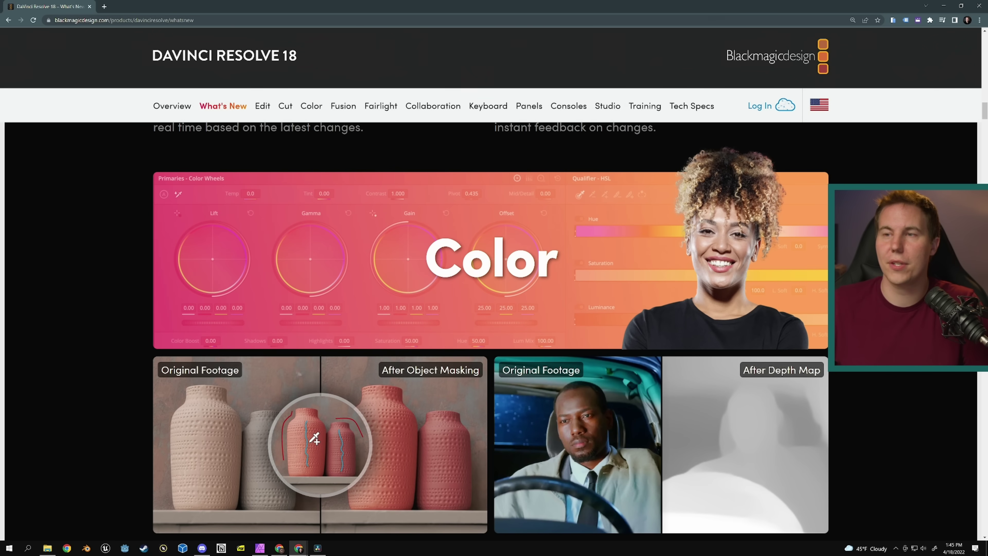
scroll(421, 411, "down", 2)
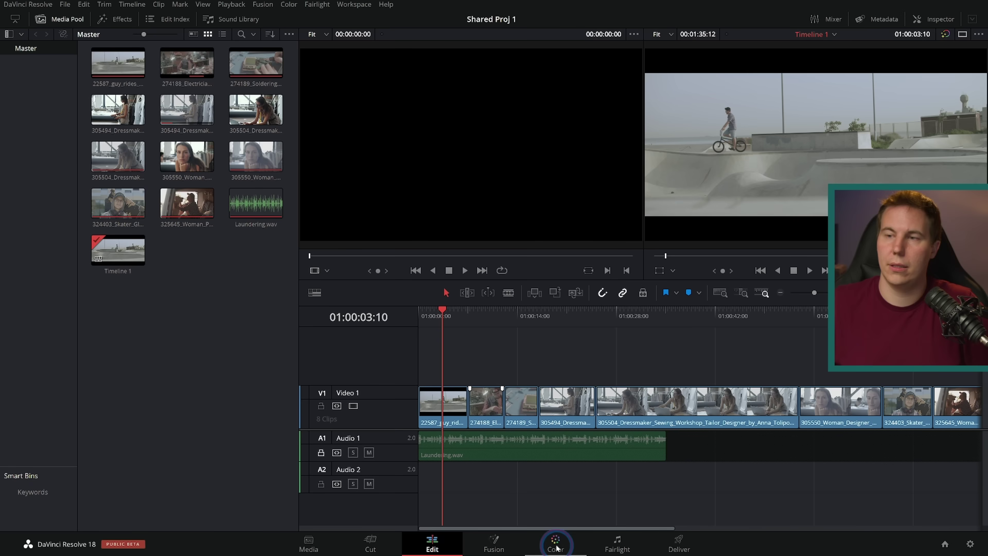
Step: In DaVinci Resolve, switch to the Color page and open the Magic Mask palette for the skatepark clip
left_click(555, 542)
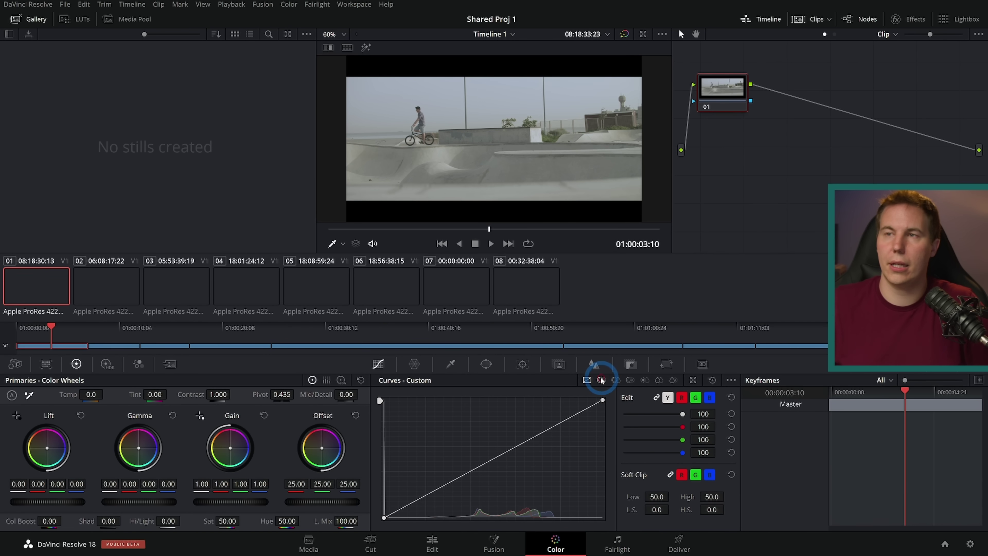
left_click(559, 363)
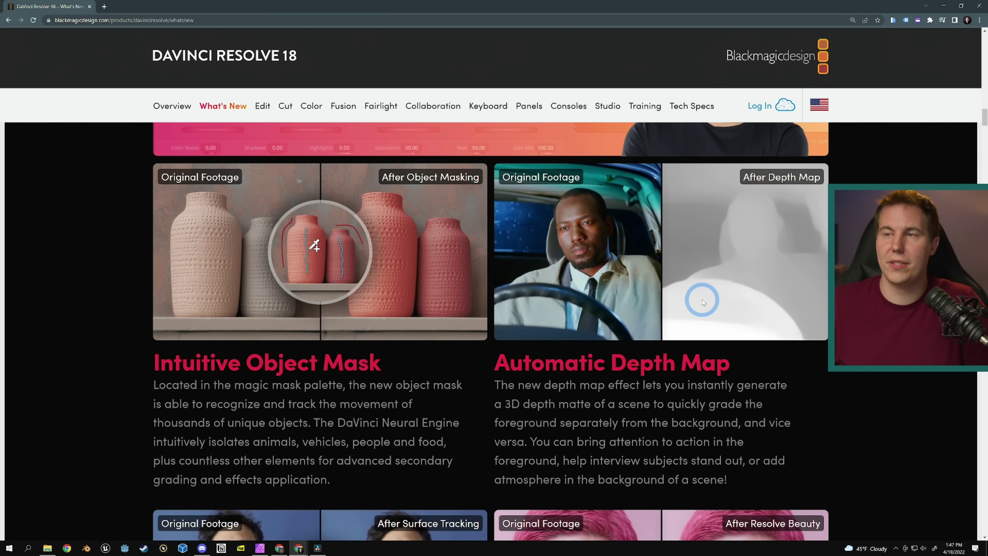
Step: Switch back to DaVinci Resolve and apply the Depth Map effect to node 02 of the skatepark clip
key("alt+Tab")
left_click_drag(679, 201, 427, 190)
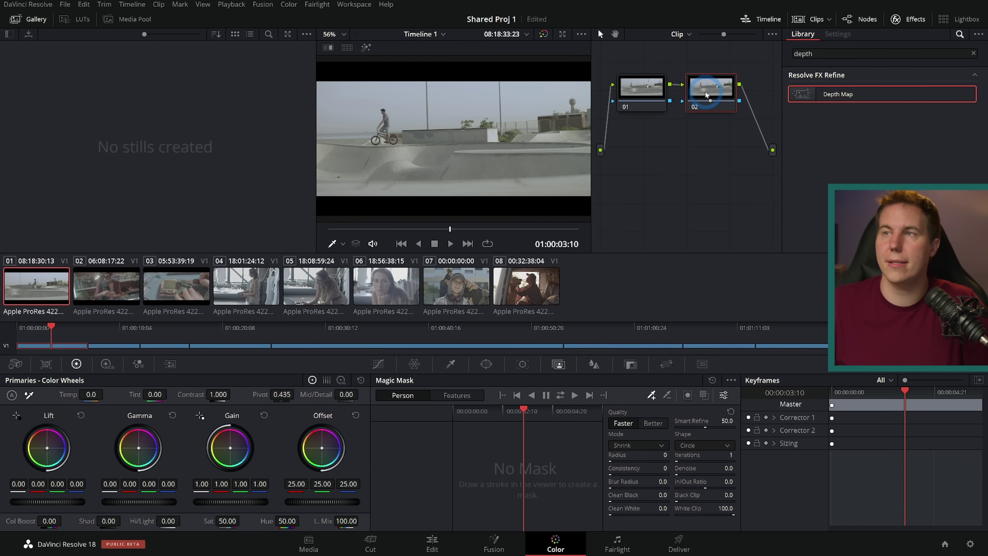
left_click_drag(706, 95, 706, 94)
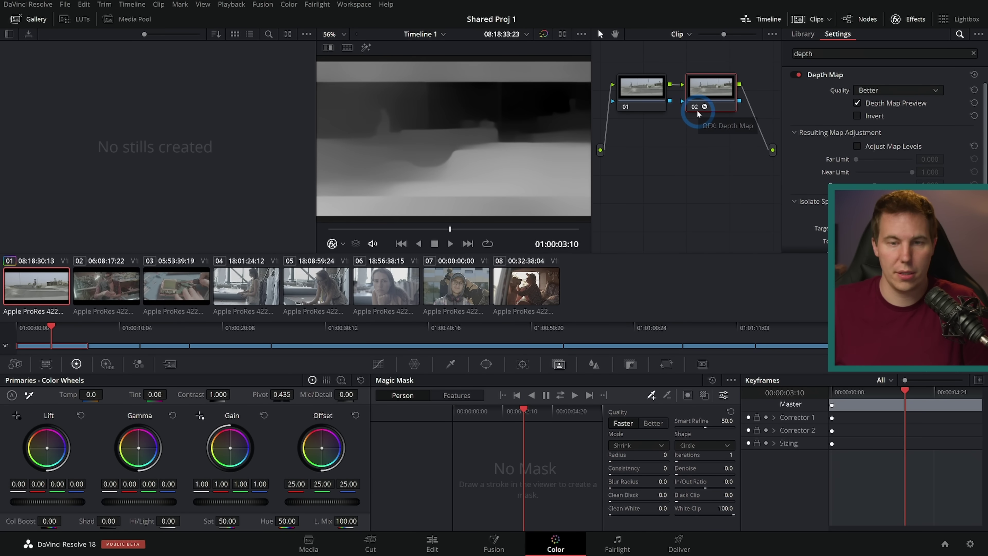
Step: Preview the depth map at several frames of the clip and inspect the Isolate Specific Depth settings, ending at frame 01:00:02:12
left_click(450, 243)
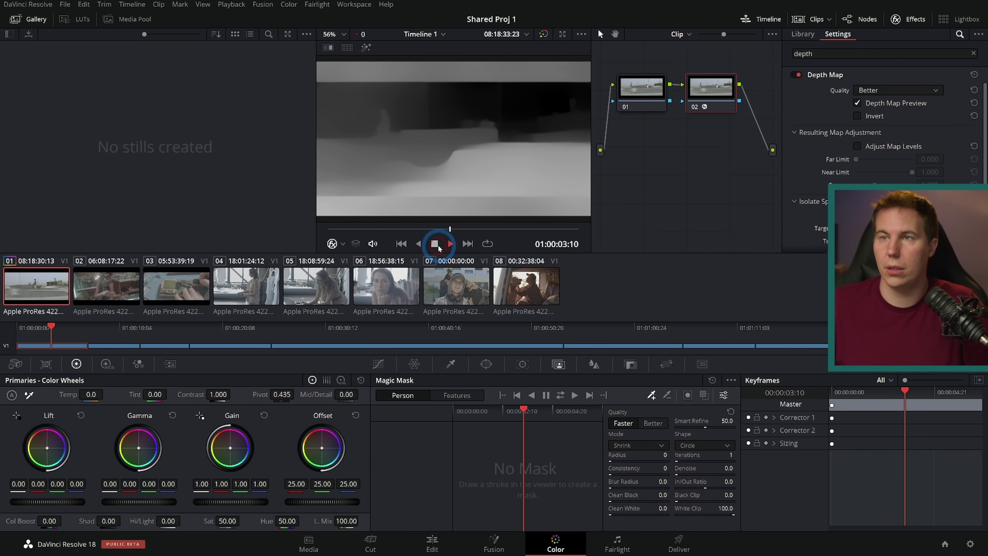
left_click(435, 243)
scroll(887, 155, "down", 3)
left_click_drag(890, 161, 882, 161)
left_click(857, 148)
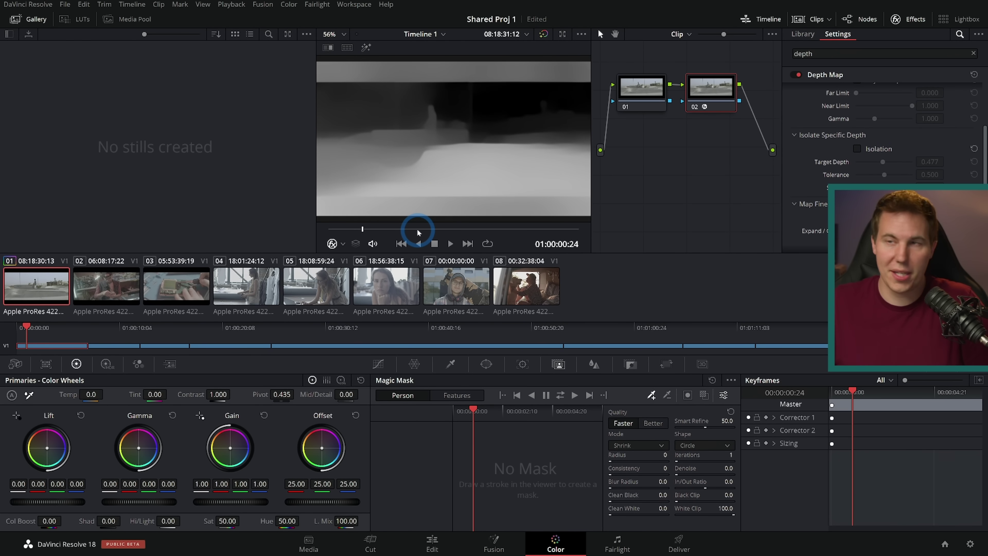
left_click(417, 229)
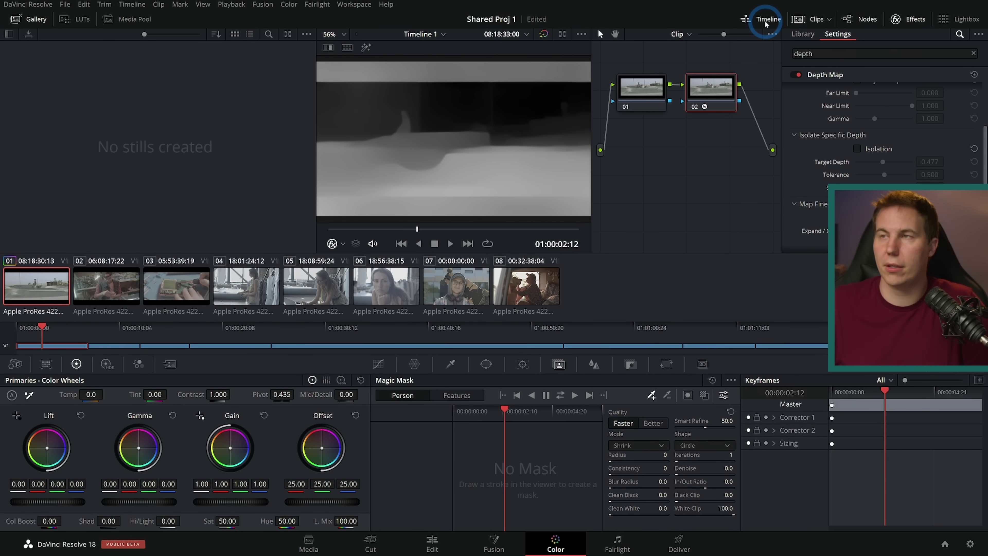
Step: Add serial node 03, move the depth map node 02 below the chain, and connect node 01 directly to node 03
left_click(961, 19)
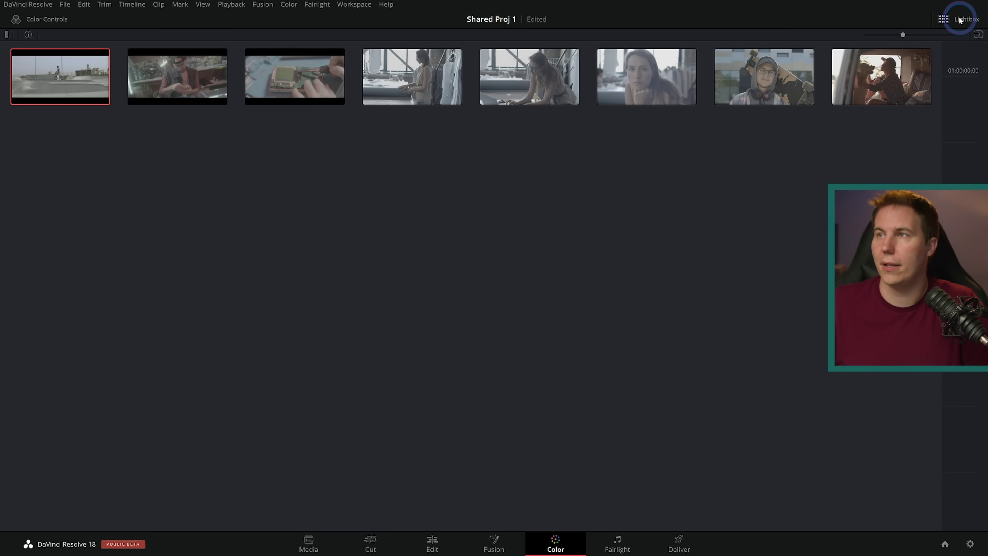
left_click(961, 19)
key("alt+s")
left_click_drag(765, 98, 794, 98)
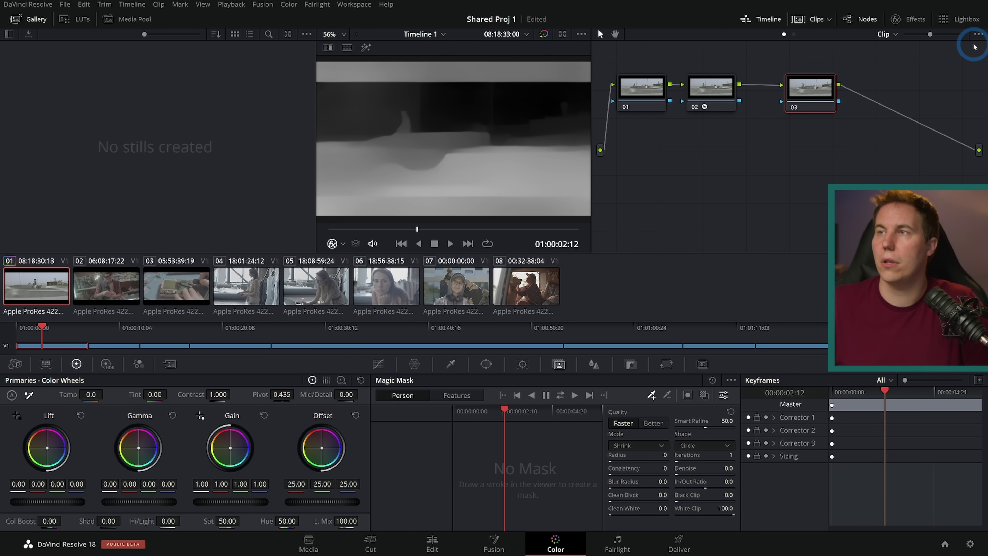
left_click_drag(697, 95, 701, 163)
left_click_drag(670, 84, 781, 85)
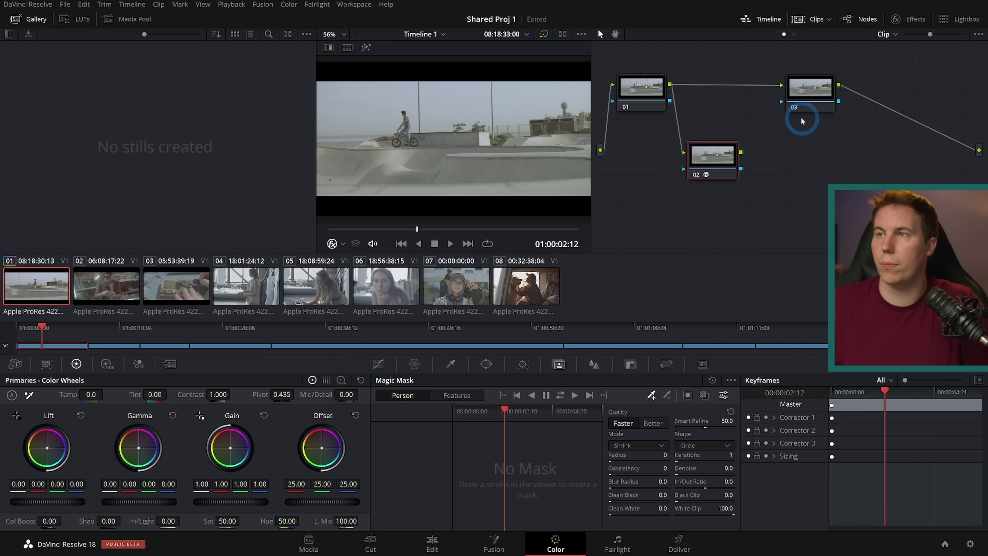
Step: Search the effects library for "fast" and apply the Fast Noise effect to node 03
left_click(818, 100)
left_click(911, 19)
left_click(867, 53)
type("fas")
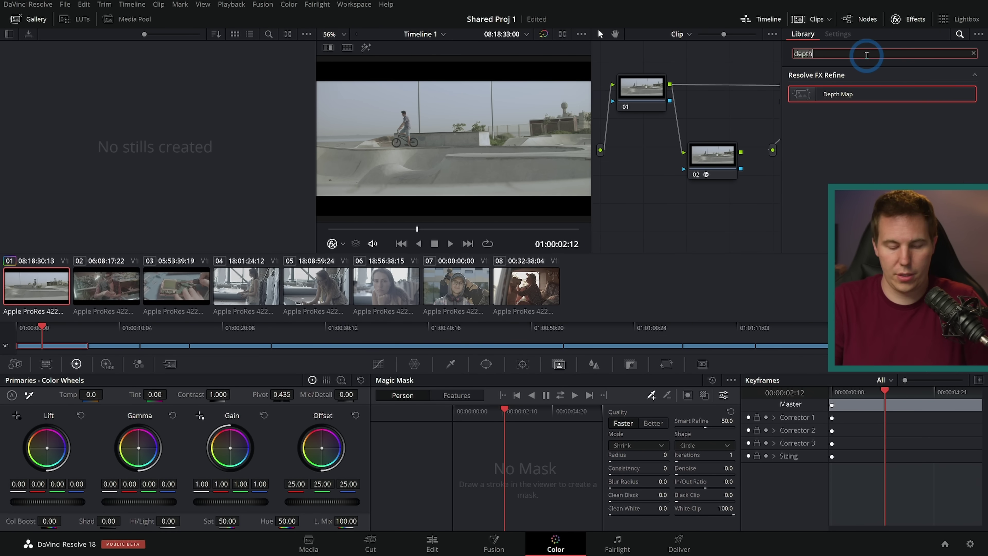
double_click(856, 94)
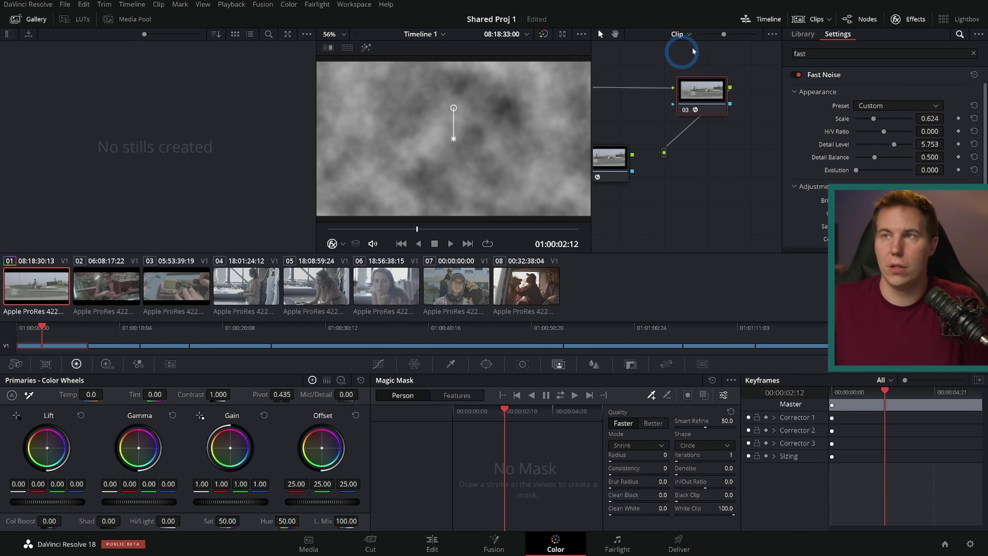
Step: Enlarge the viewer and node graph, and connect the depth map node 02 to node 03's key input as a matte
key("alt+f")
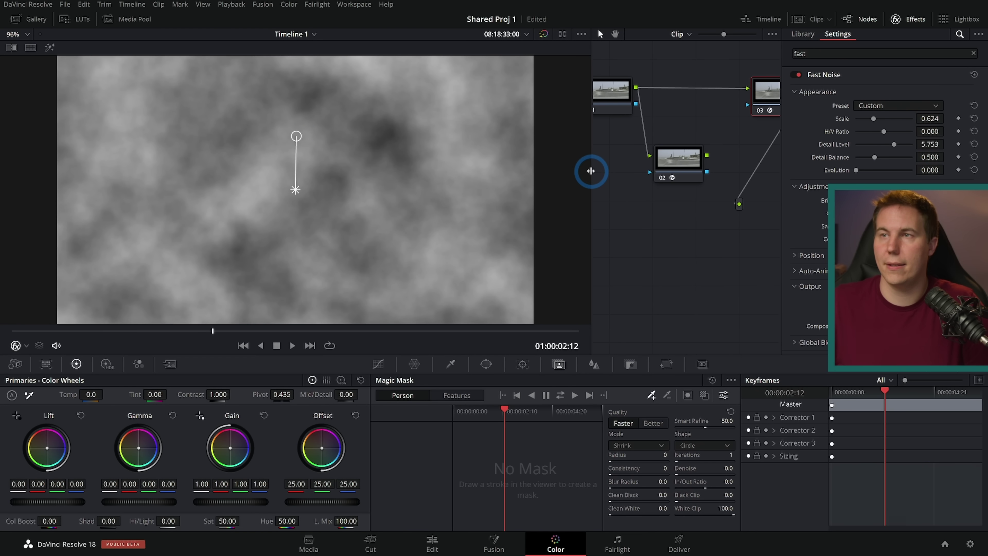
left_click_drag(591, 170, 459, 167)
left_click_drag(609, 152, 649, 101)
left_click(674, 96)
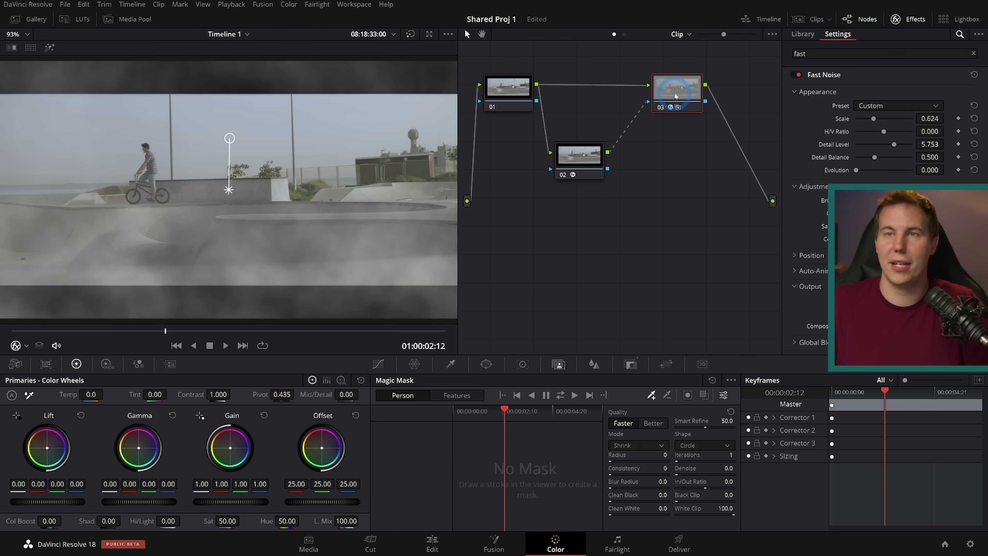
Step: Invert the depth map on node 02 so the Fast Noise covers the background of the shot
left_click(575, 156)
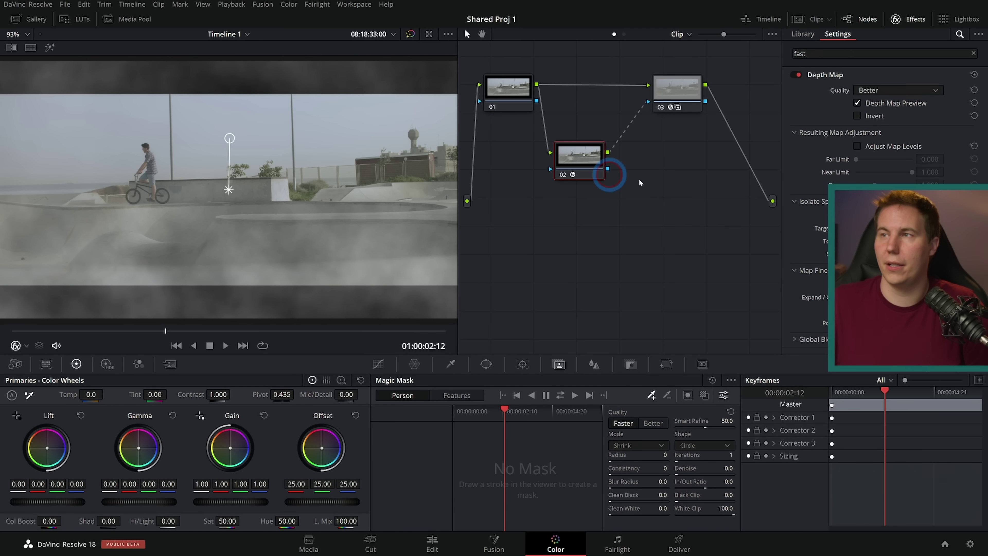
left_click(869, 122)
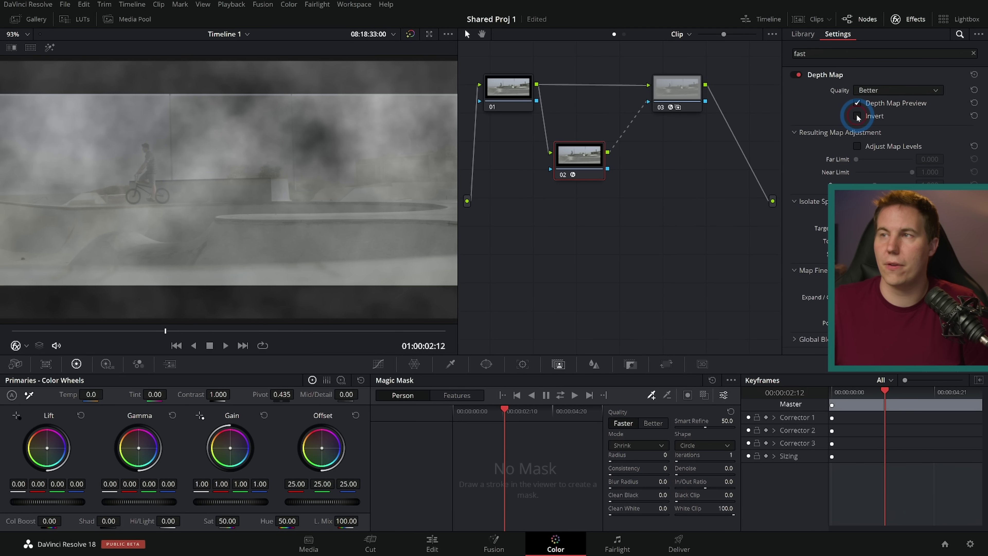
left_click(858, 117)
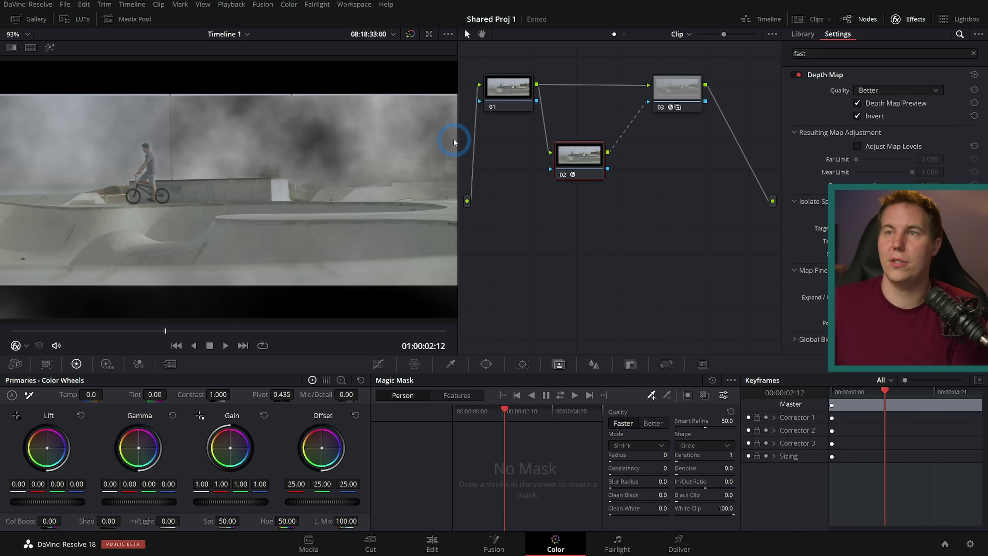
Step: Enlarge the viewer to examine the fog behind the BMX rider
left_click_drag(463, 137, 528, 145)
scroll(199, 205, "up", 3)
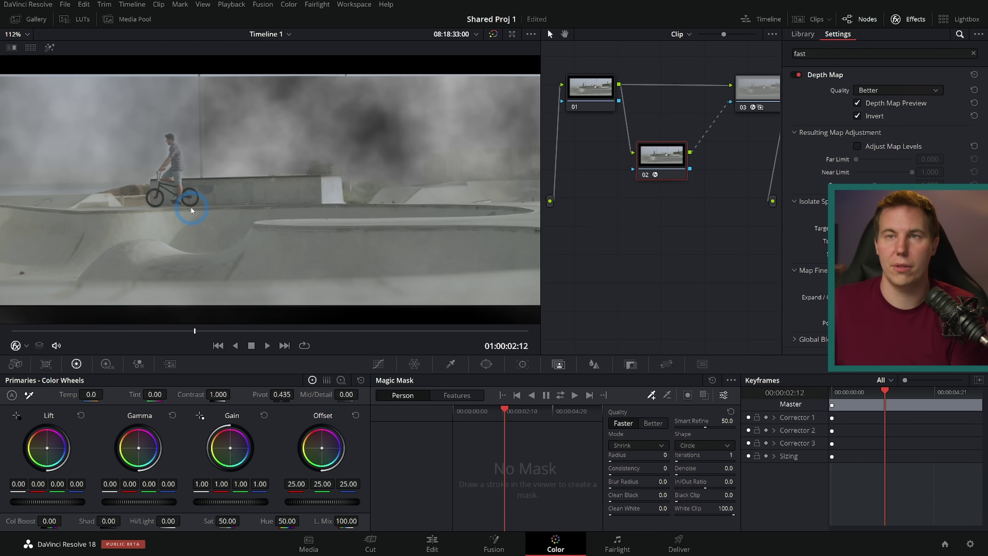
left_click(669, 167)
left_click(305, 279)
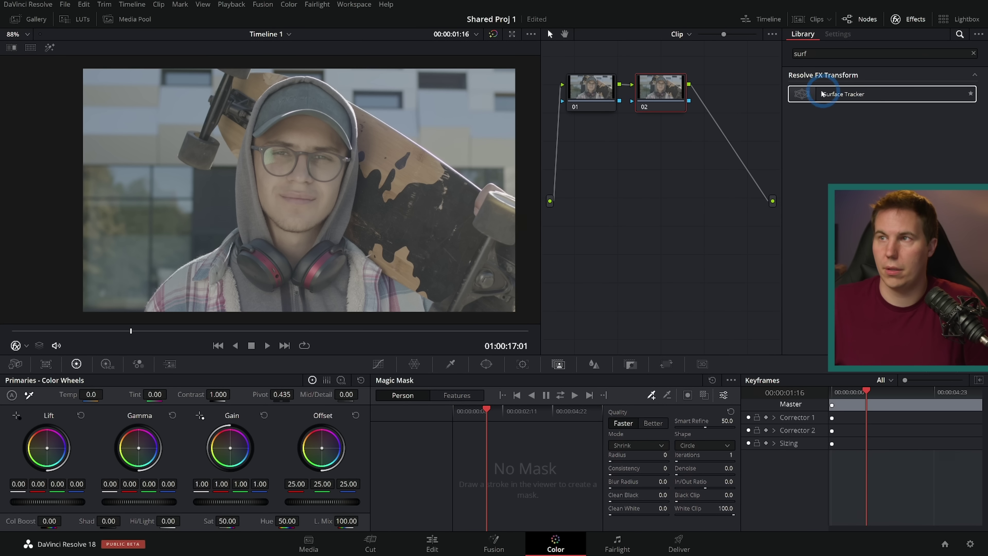
Step: Apply the Surface Tracker effect to node 02 of the skater clip
left_click_drag(817, 94, 651, 117)
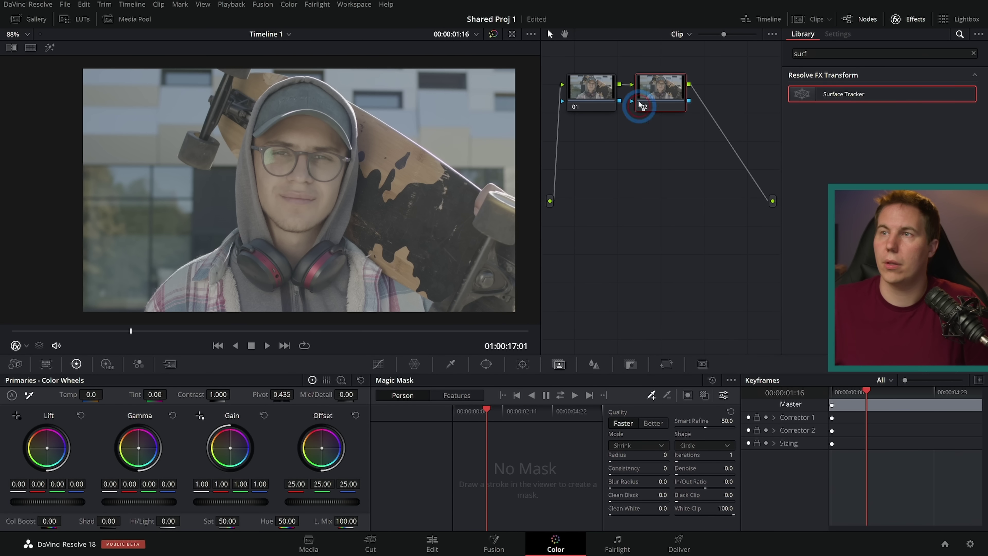
left_click(711, 152)
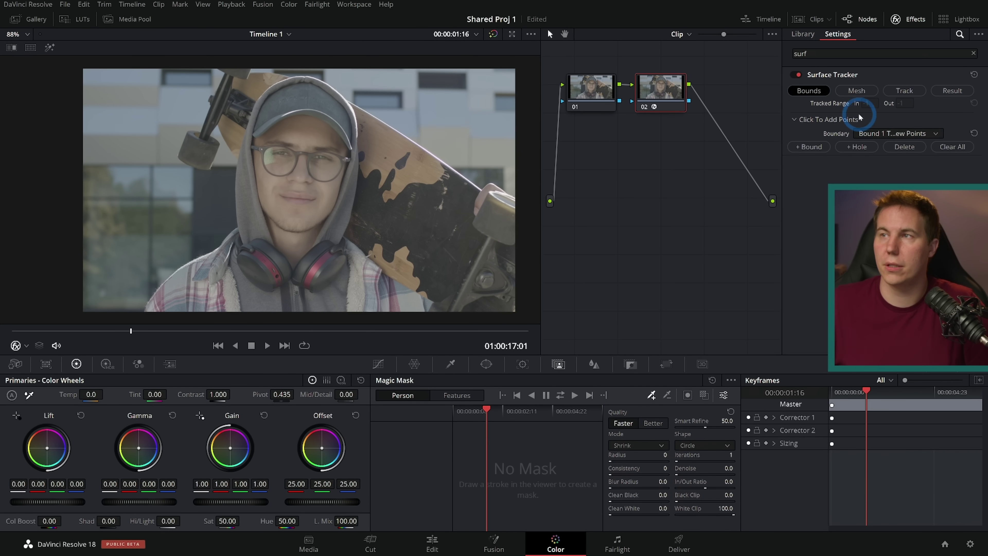
Step: Outline the plaid shirt's shoulder and sleeve with a closed Surface Tracker boundary, following the edge of the headphones side
left_click(240, 288)
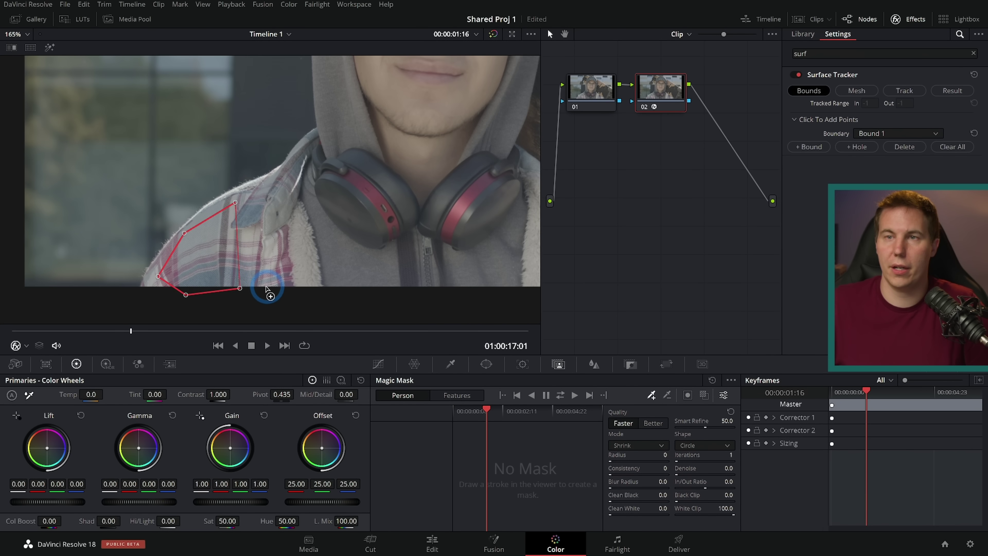
left_click(267, 286)
left_click(272, 244)
left_click(261, 229)
left_click(228, 229)
left_click(235, 207)
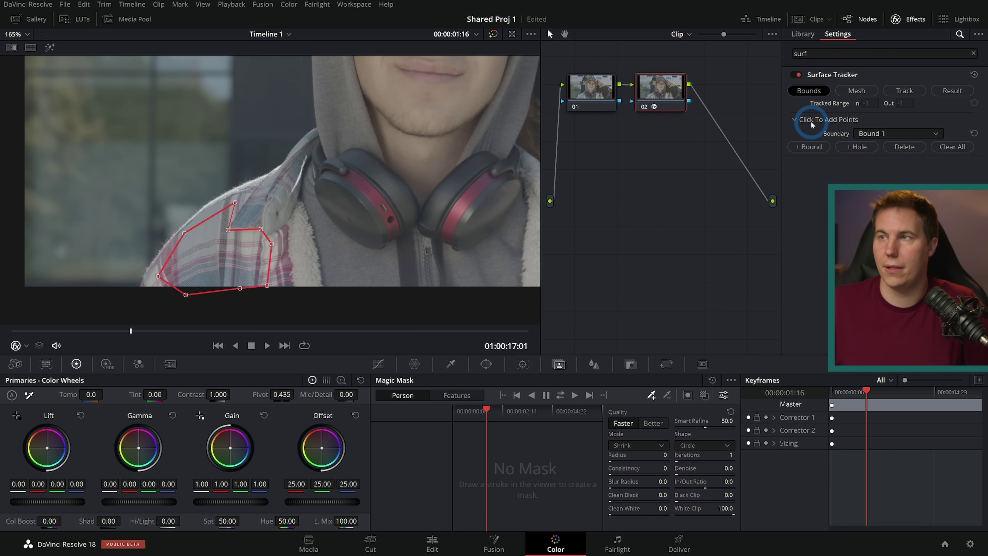
Step: Generate the tracking mesh inside the shirt boundary and run the surface track through the clip
left_click(858, 91)
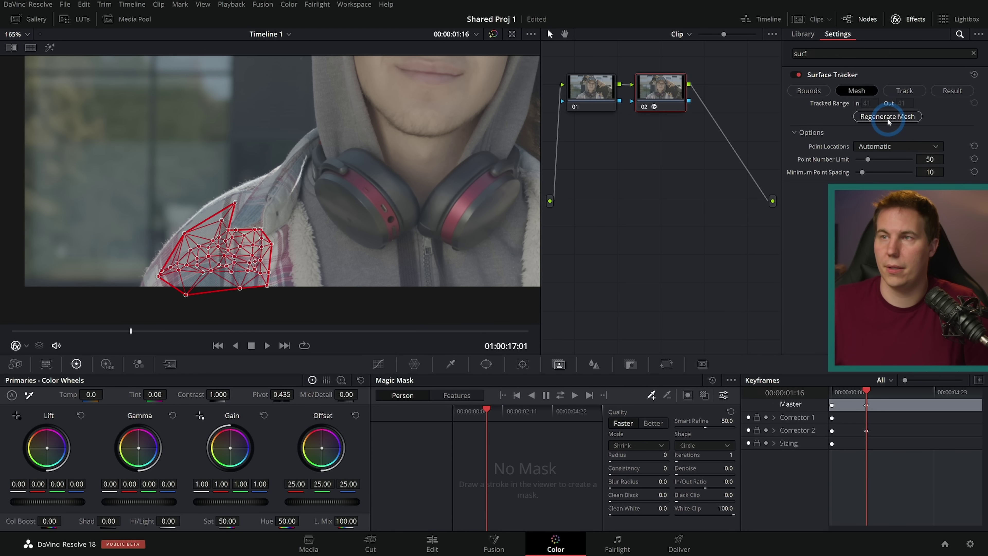
left_click(905, 91)
left_click(889, 129)
left_click(498, 202)
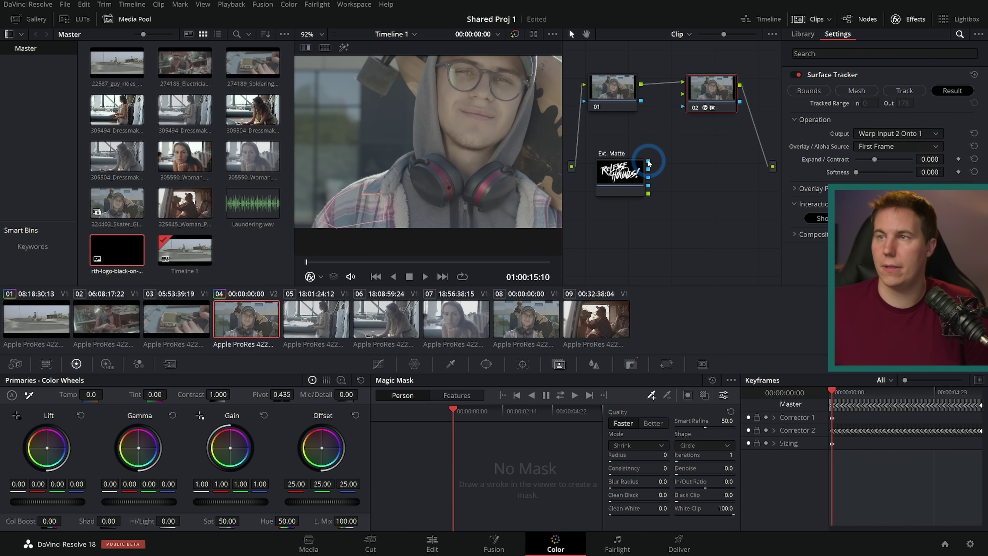
Step: Connect the external matte's colour output to node 02's second input and play the logo tracked on the shirt full screen
left_click_drag(648, 193, 684, 95)
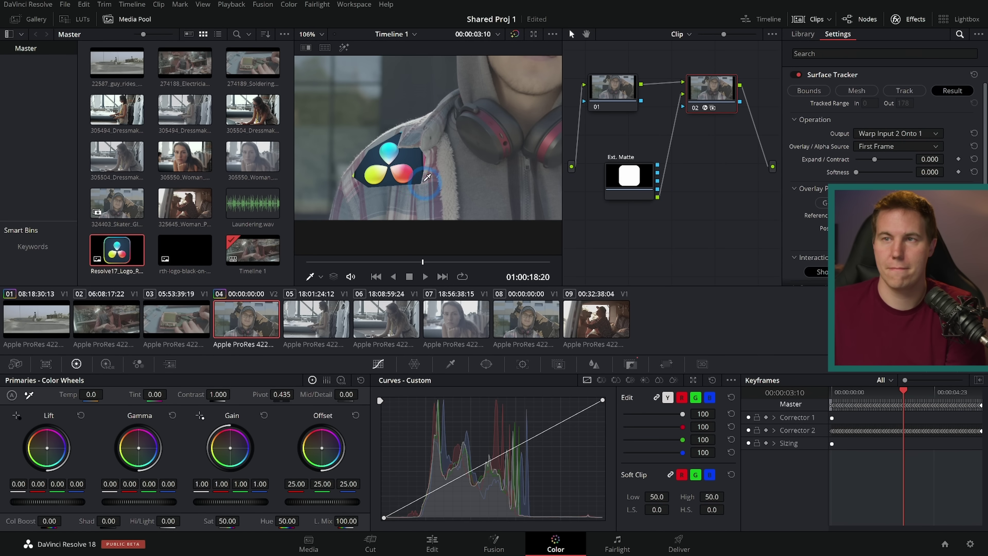
left_click(405, 279)
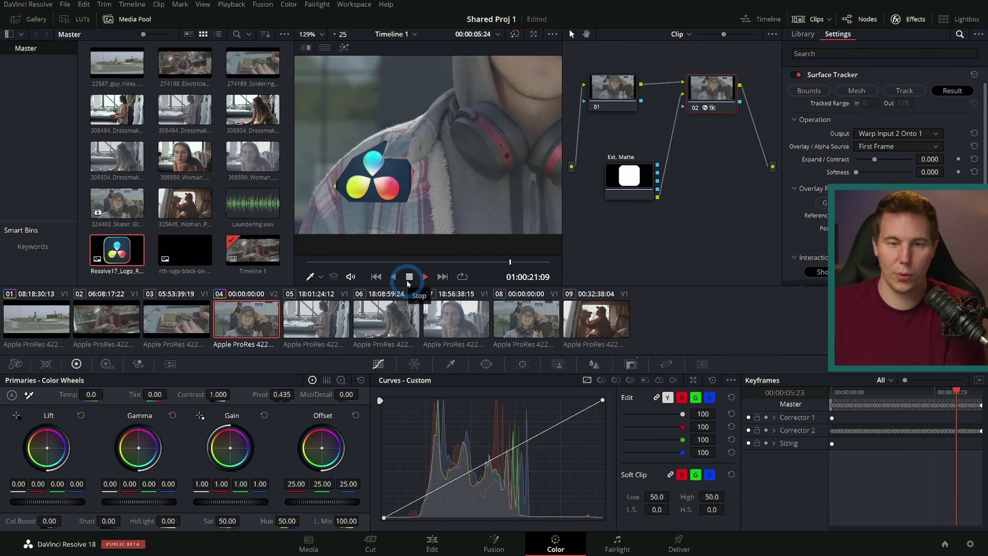
key("ctrl+f")
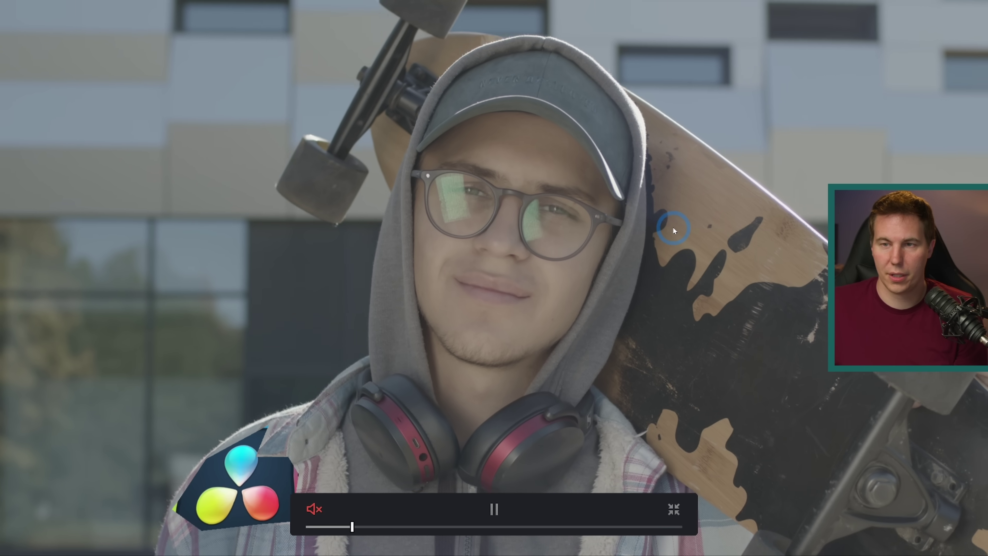
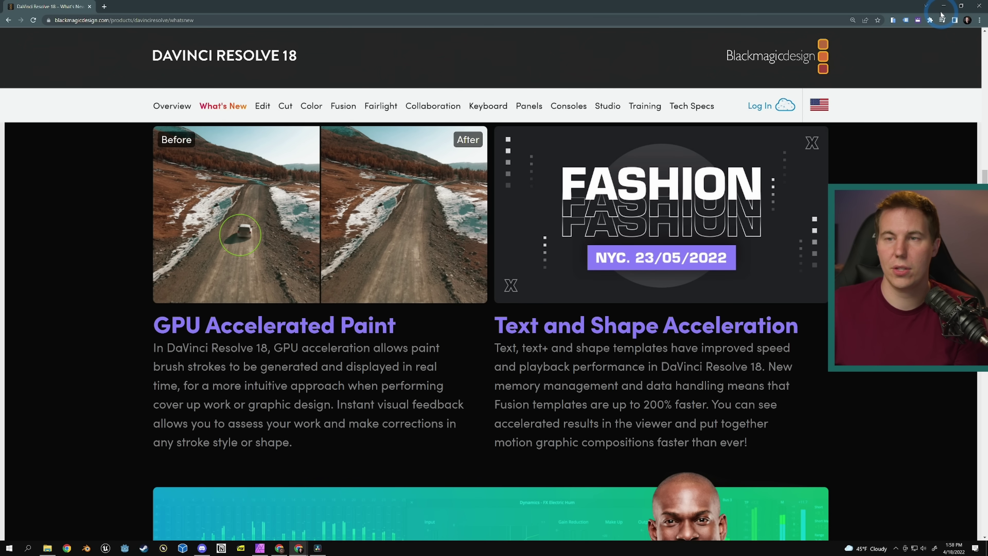
Step: Switch back to DaVinci Resolve, open clip 05 on the Fusion page, and widen the MediaOut1 viewer
left_click(946, 6)
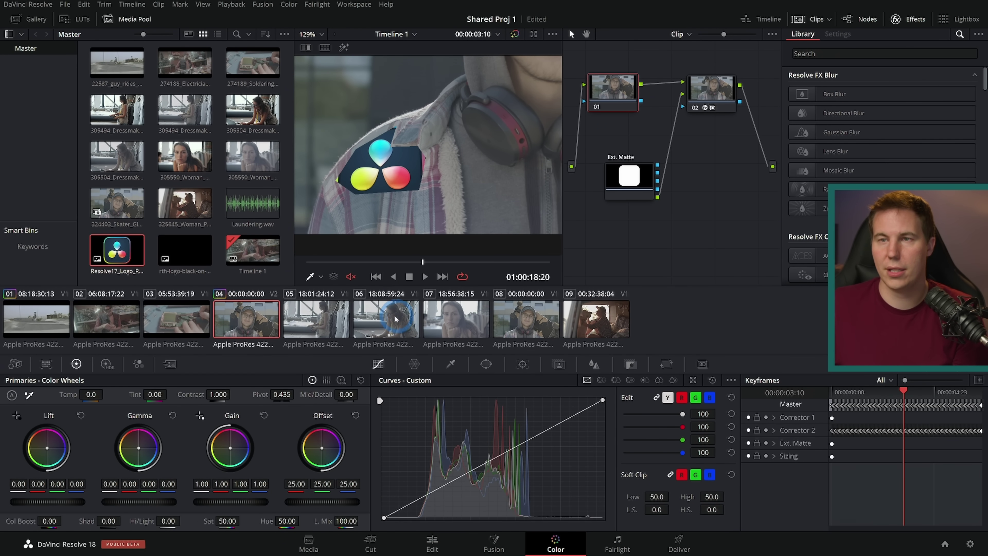
left_click(346, 327)
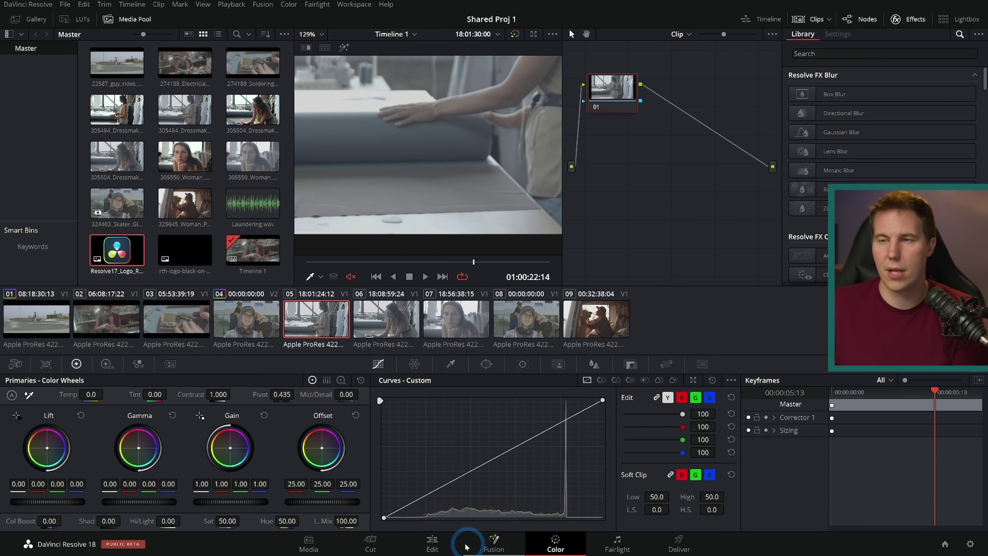
left_click(492, 545)
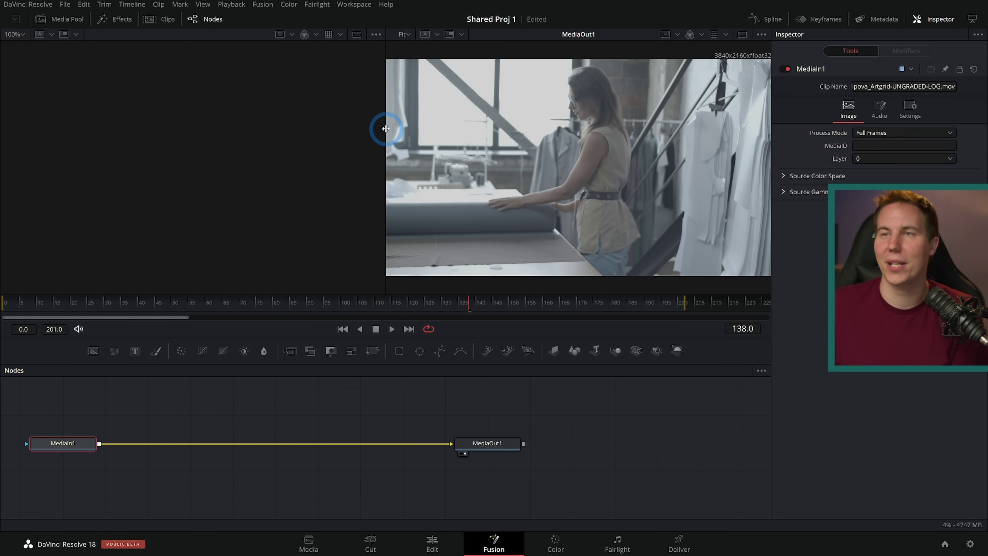
left_click_drag(385, 128, 309, 130)
left_click_drag(328, 309, 405, 317)
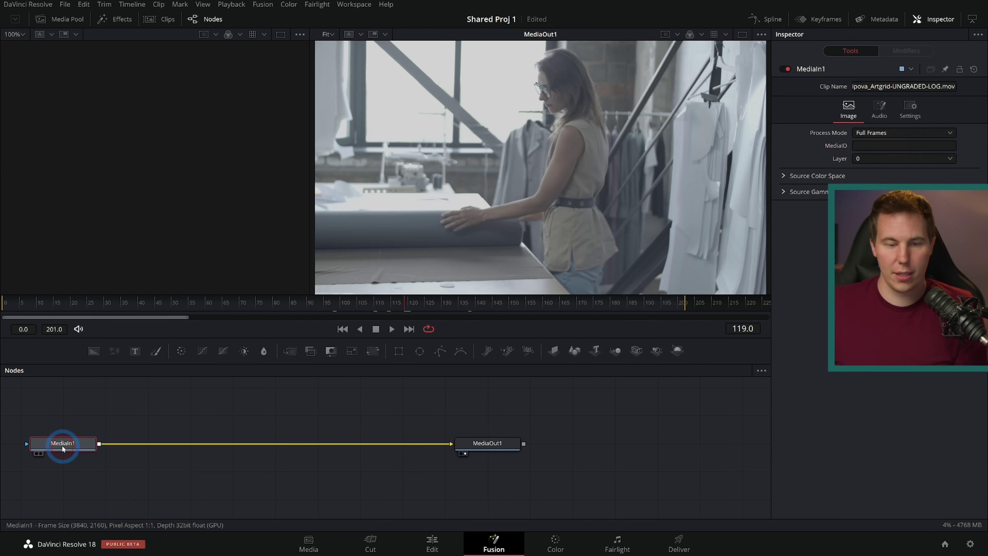
Step: Add a Paint node after MediaIn1
key("shift+space")
type("paint")
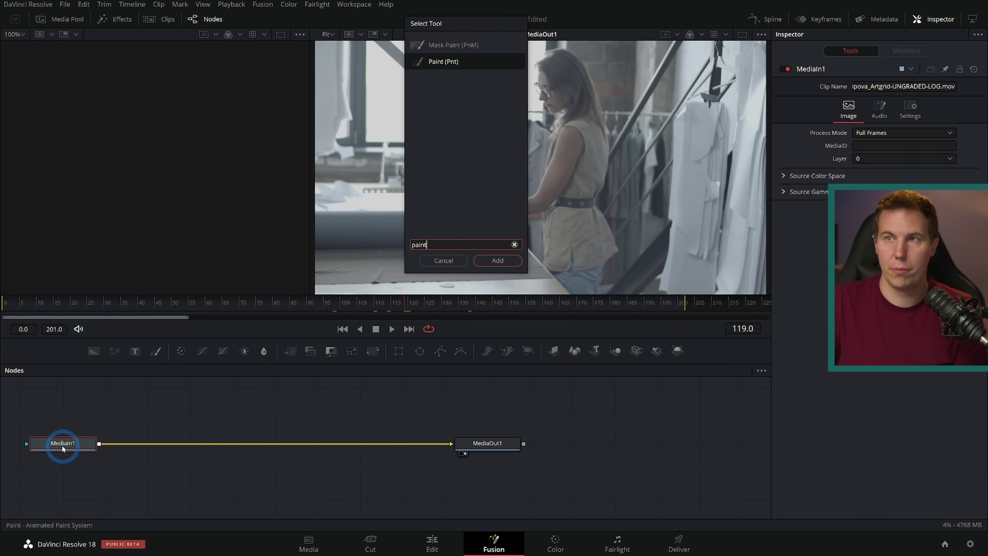
key("Return")
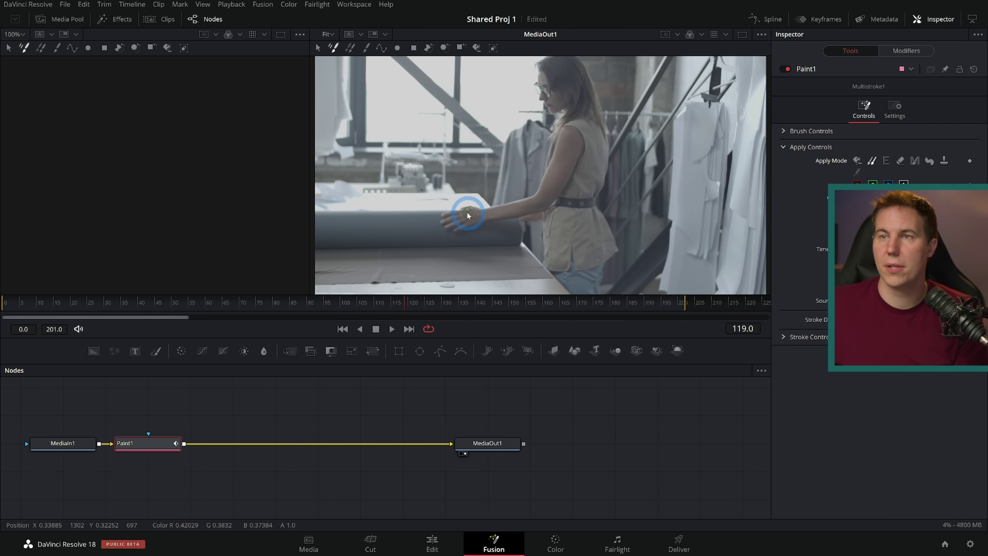
Step: Clone clean tabletop over the dark mark on the white table edge and check the stroke on other frames
scroll(462, 220, "up", 5)
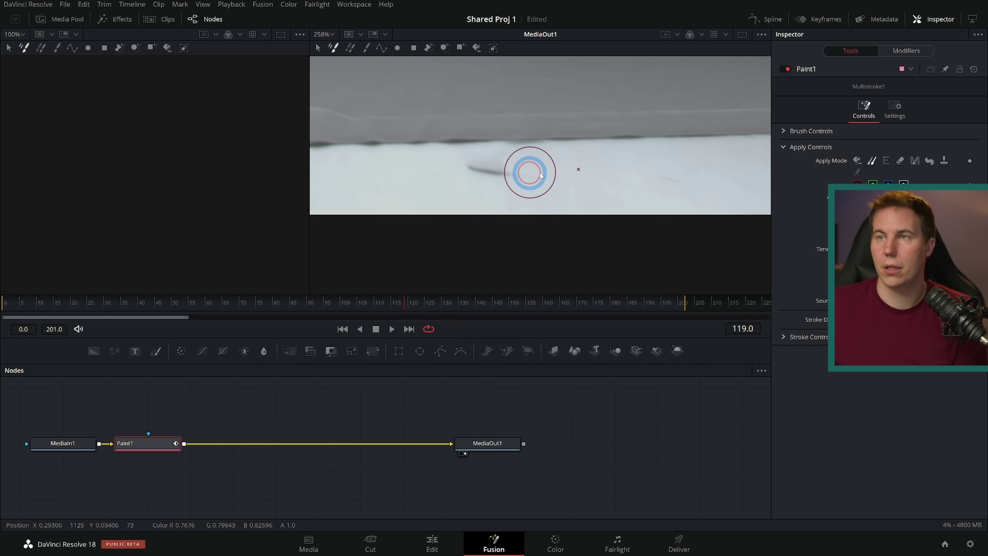
mouse_move(531, 170)
left_mouse_down()
mouse_move(548, 146)
mouse_move(465, 149)
mouse_move(488, 187)
mouse_move(550, 156)
left_mouse_up()
left_click(585, 145, "alt")
key("shift+z")
left_click_drag(404, 300, 426, 303)
key("Left")
key("Left")
key("Left")
key("Left")
key("Left")
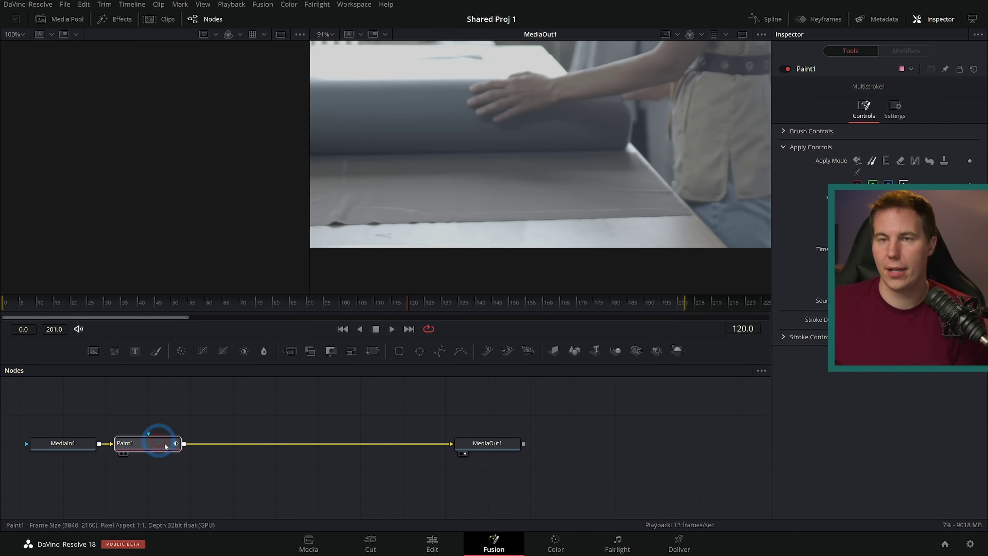
Step: Replace the Paint node with a Text+ node merged over MediaIn1, reading "HELLO THERE"
key("Delete")
left_click(170, 420)
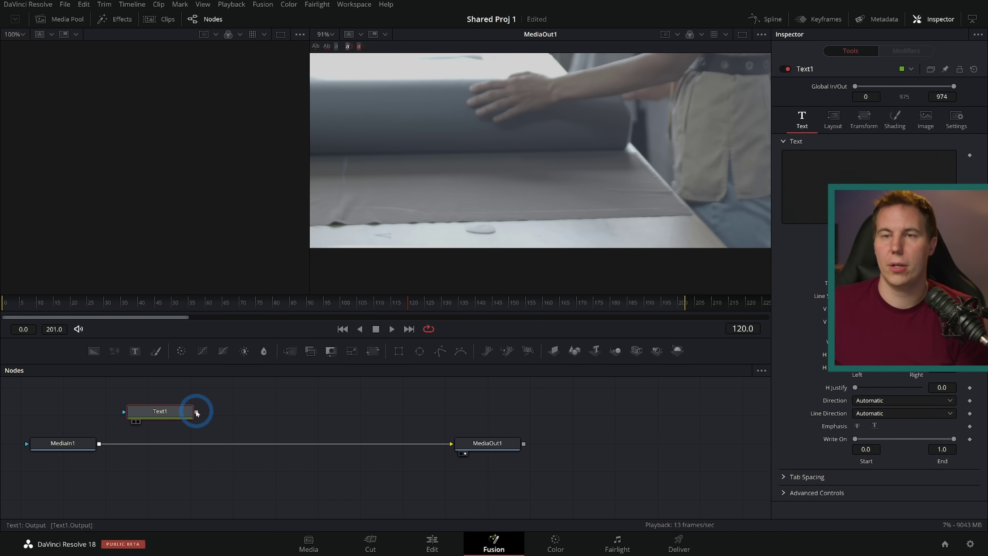
left_click_drag(110, 443, 100, 444)
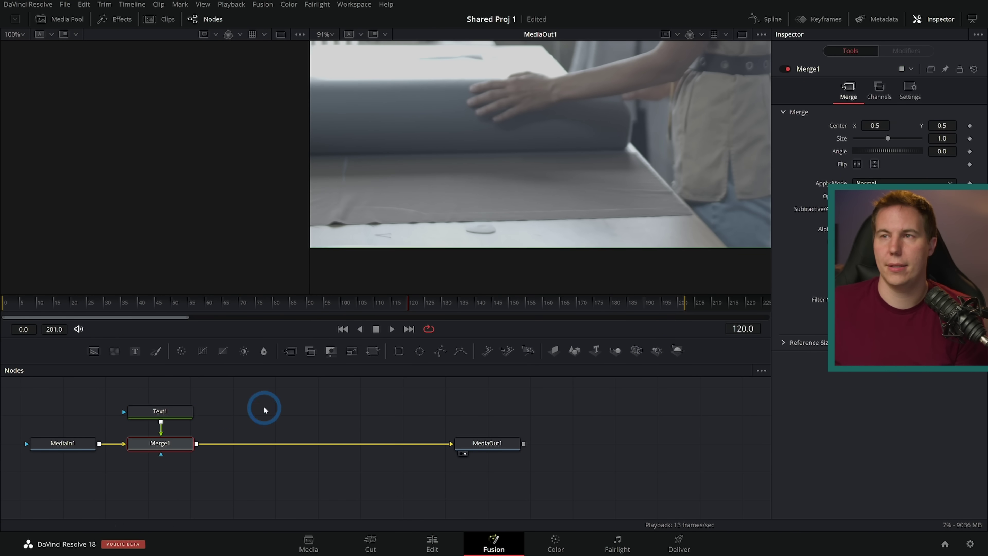
left_click(178, 410)
Step: On the Edit page, move the skater clip on Video 2 to the start of the timeline
left_click(432, 543)
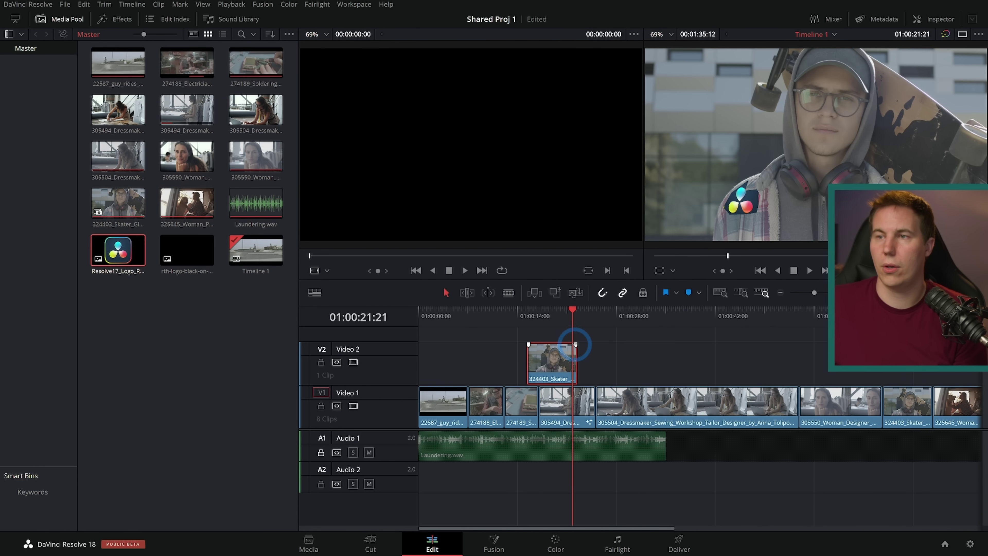
left_click_drag(553, 360, 444, 360)
Step: Play the titled dressmaker clip on Video 1 repeatedly to judge its playback performance
left_click(543, 318)
key("space")
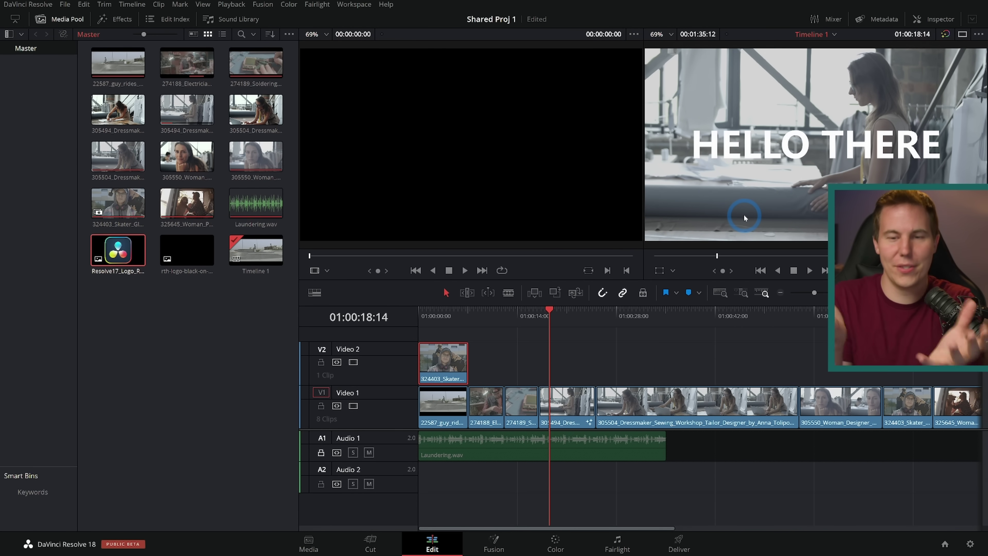
left_click(536, 315)
key("space")
left_click_drag(590, 317, 537, 320)
key("space")
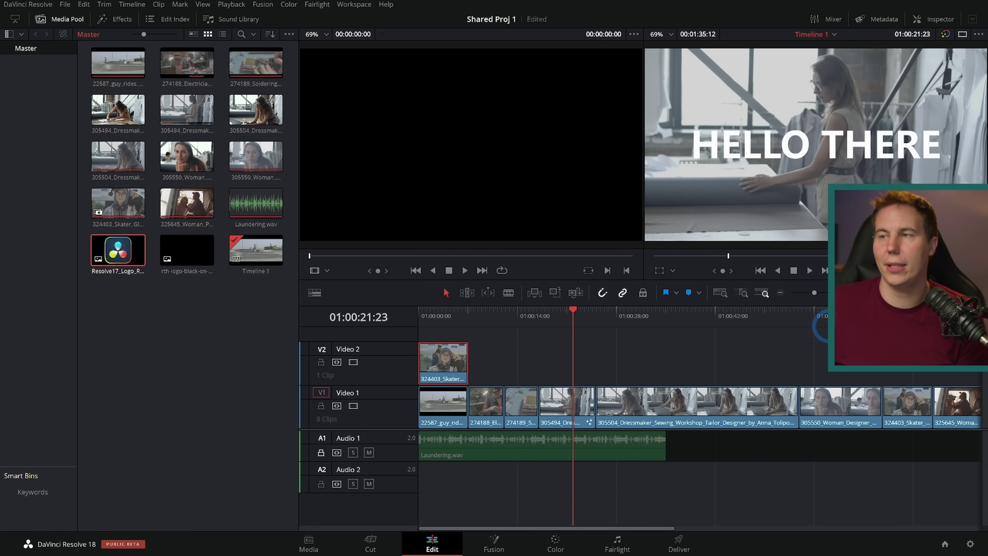
Step: Open the woman's close-up clip on the Fusion page and merge three separate "HELLO" texts over it, spread around the frame
left_click(820, 327)
mouse_move(820, 328)
left_mouse_down()
mouse_move(847, 328)
mouse_move(802, 330)
left_mouse_up()
key("space")
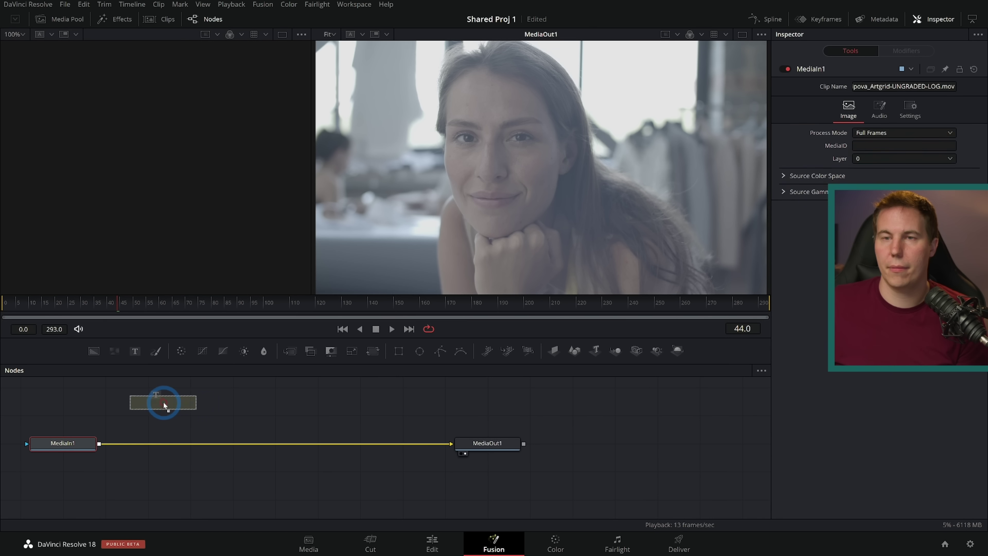
left_click(163, 402)
left_click_drag(199, 402, 100, 445)
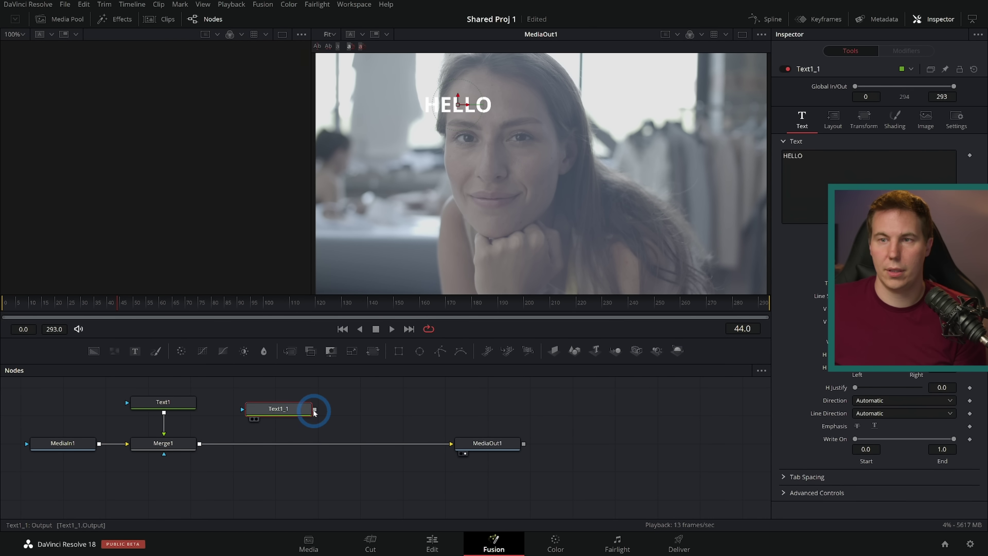
left_click_drag(315, 409, 199, 447)
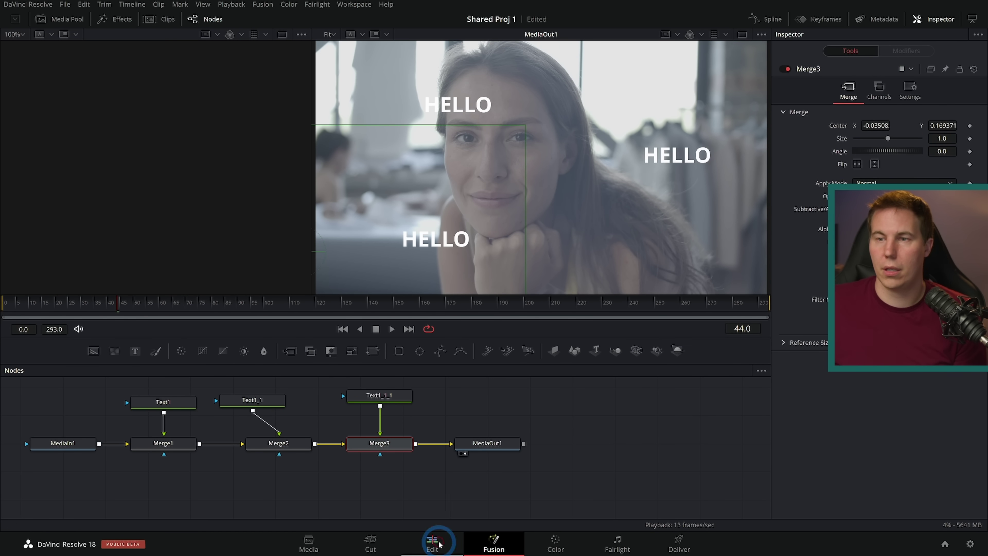
Step: Return to the Edit page and play the close-up clip with its three titles from the clip's start
left_click(433, 544)
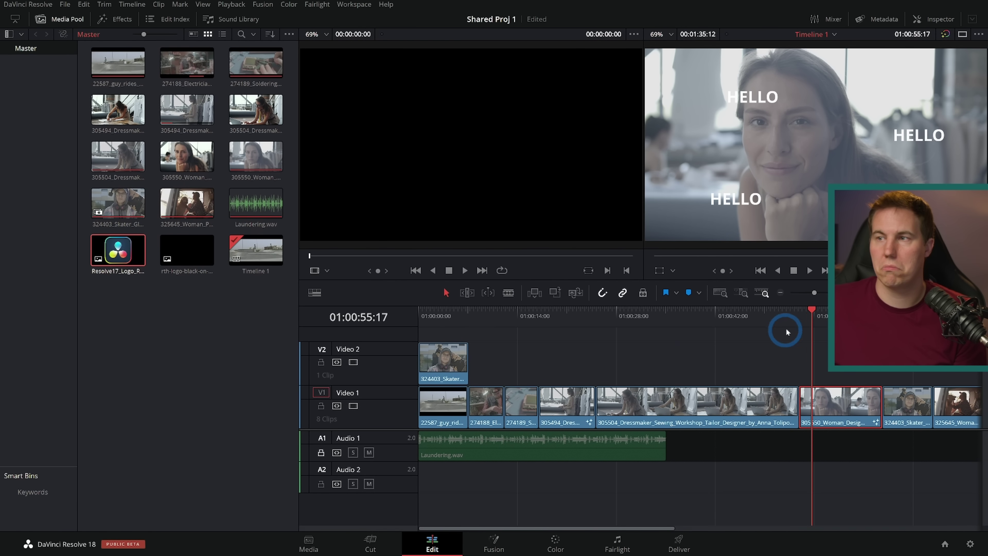
left_click(799, 312)
key("space")
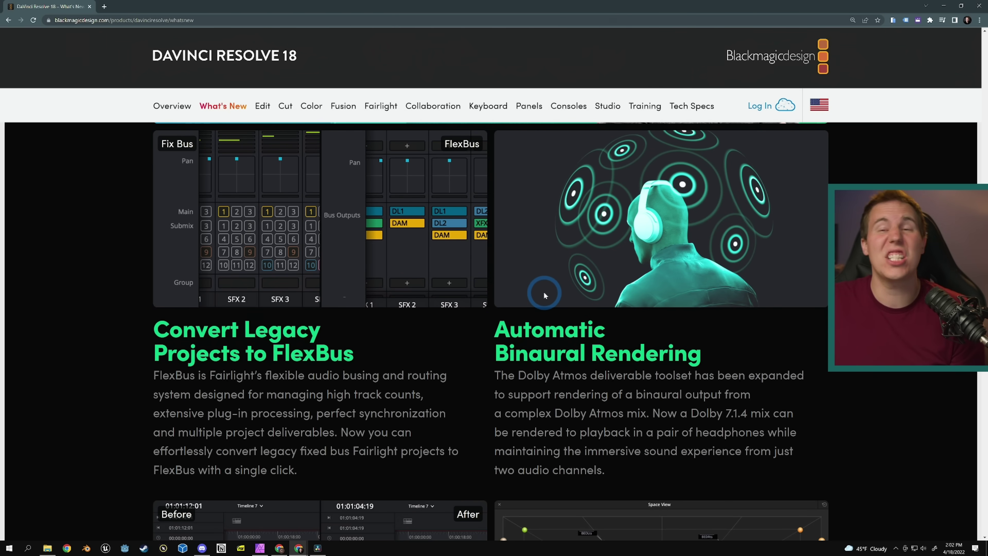
Step: Read through the Fairlight features on the What's New web page, from FlexBus conversion to the Space View 3D display
scroll(562, 317, "up", 2)
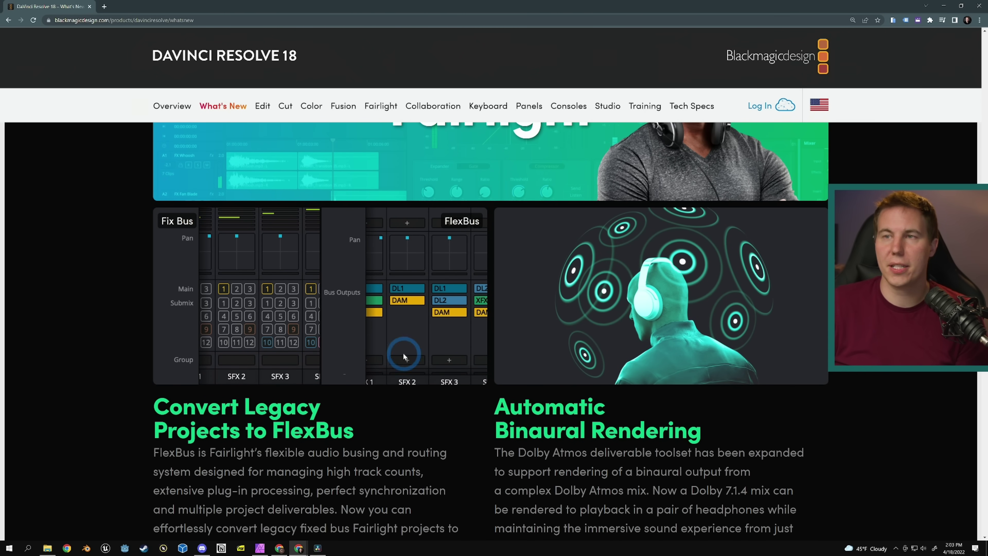
scroll(627, 365, "down", 10)
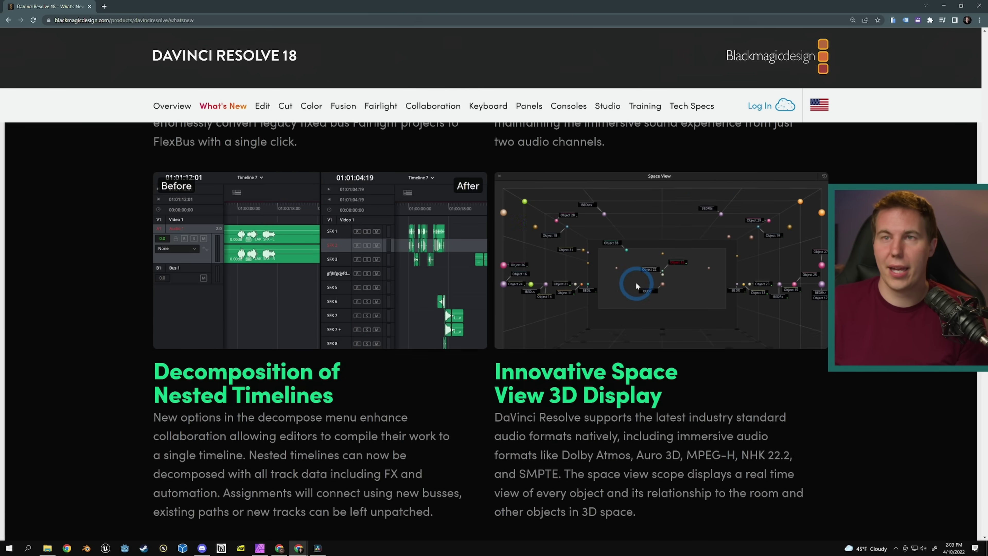
scroll(635, 282, "up", 5)
scroll(600, 325, "down", 5)
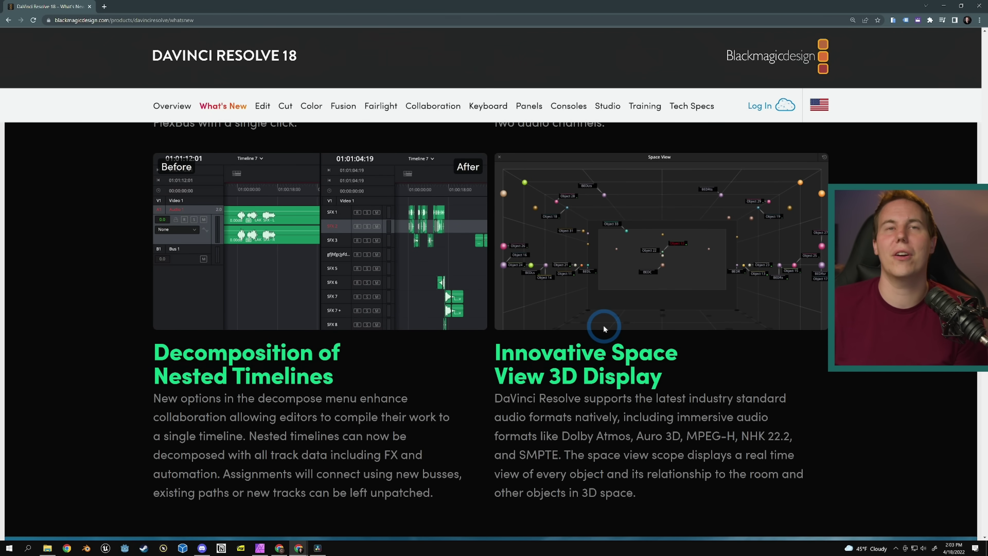
Step: Switch back to DaVinci Resolve and open the timeline on the Fairlight page
left_click(317, 547)
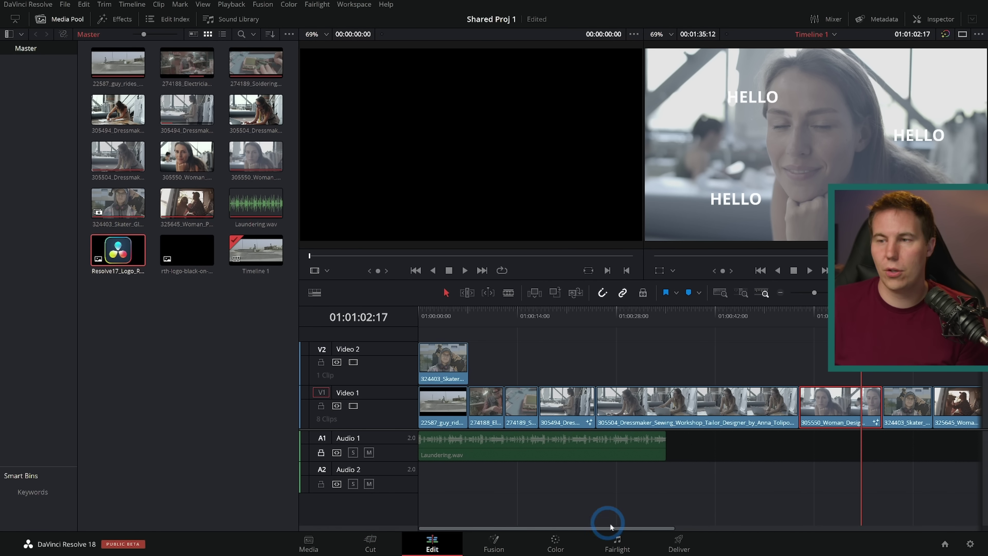
left_click(618, 543)
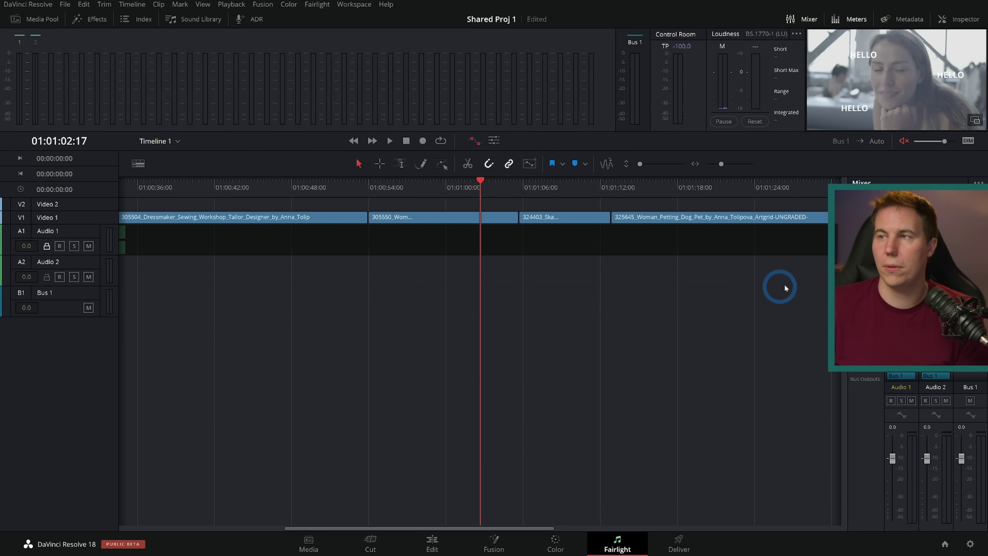
Step: Add single audio tracks up to Audio 5, plus 19 more stereo tracks inserted below Audio 5
right_click(78, 349)
mouse_move(126, 362)
left_click(206, 370)
right_click(77, 389)
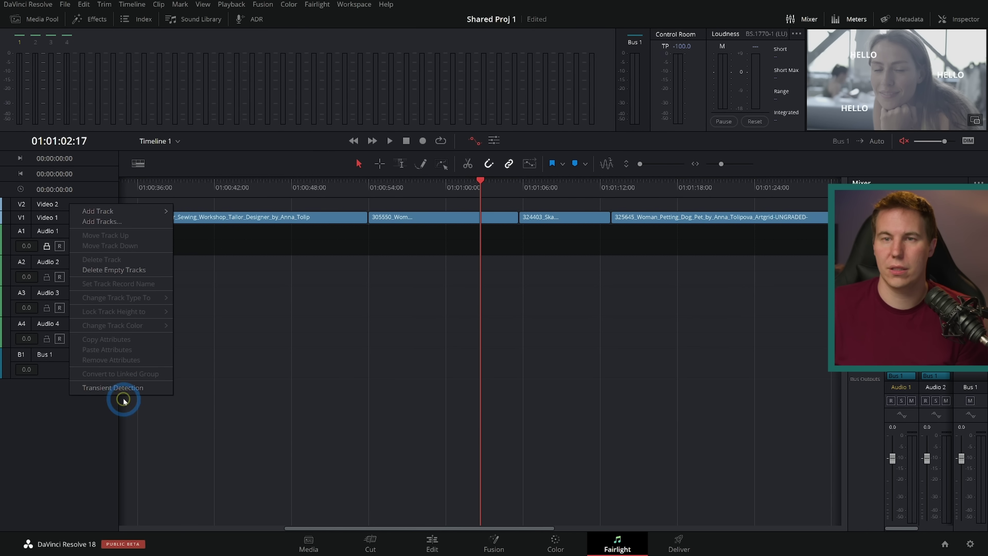
left_click(102, 221)
left_click(494, 267)
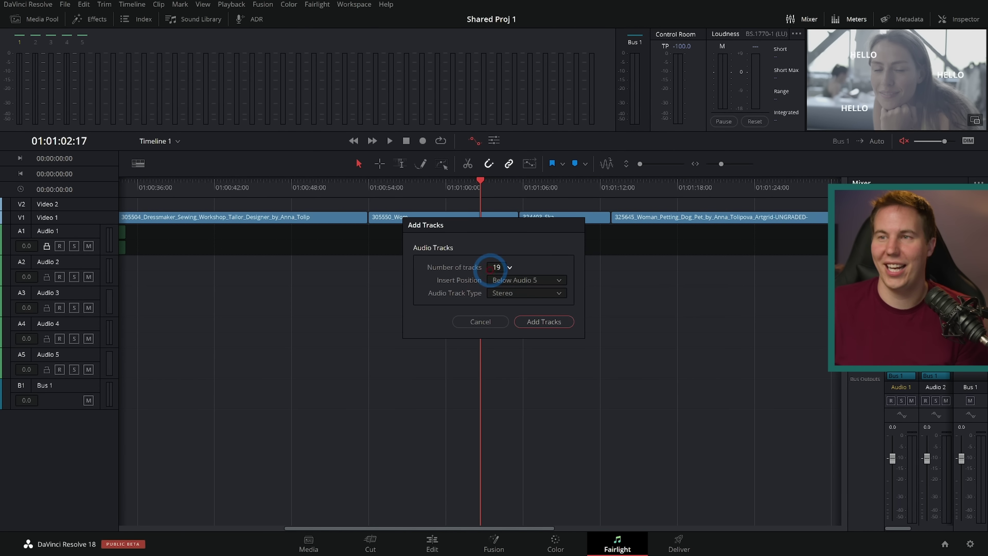
left_click(564, 320)
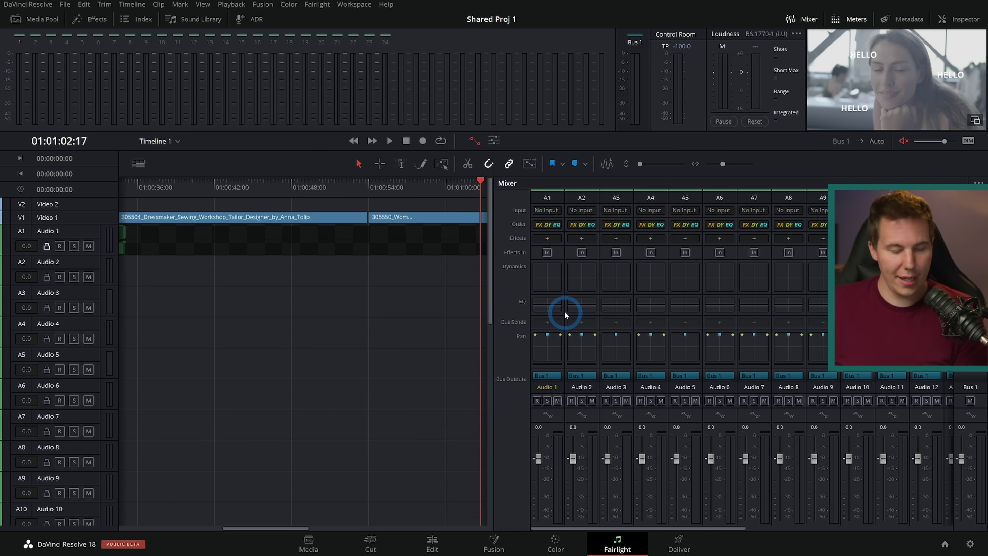
Step: Shape Audio 1's equalizer with a -9.9 dB cut at 128 Hz on band 2 and a -7.7 dB cut at 1k7 on band 4
double_click(546, 308)
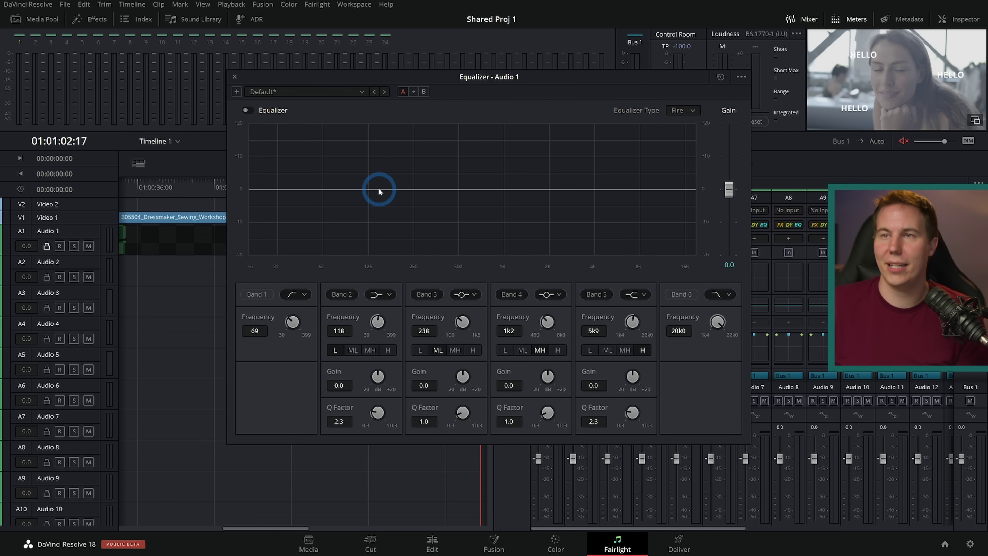
left_click_drag(379, 190, 347, 157)
left_click_drag(517, 197, 544, 217)
left_click(352, 165)
left_click_drag(352, 166, 371, 226)
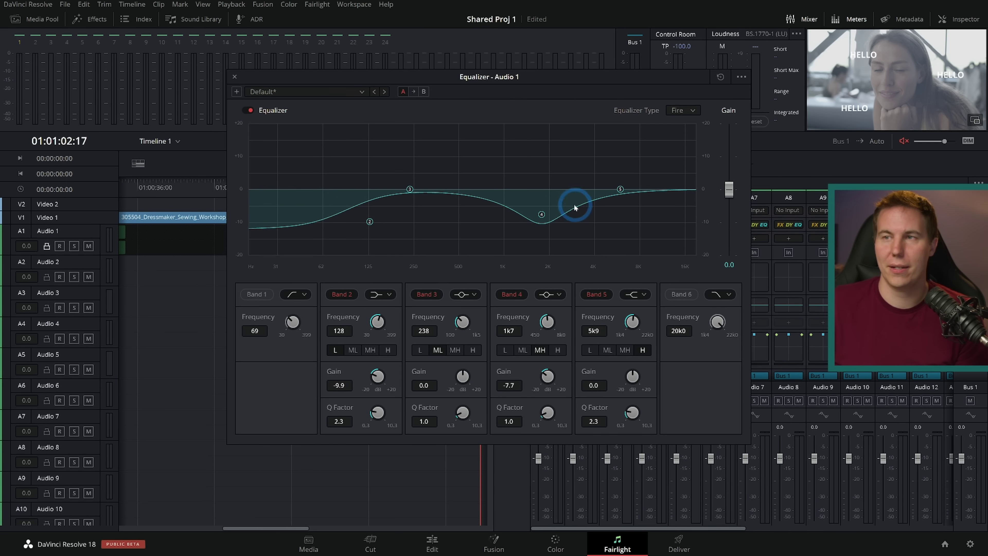
left_click(234, 77)
Step: Copy the EQ settings from Audio 1 and paste them onto Audio 3 in the mixer
right_click(549, 307)
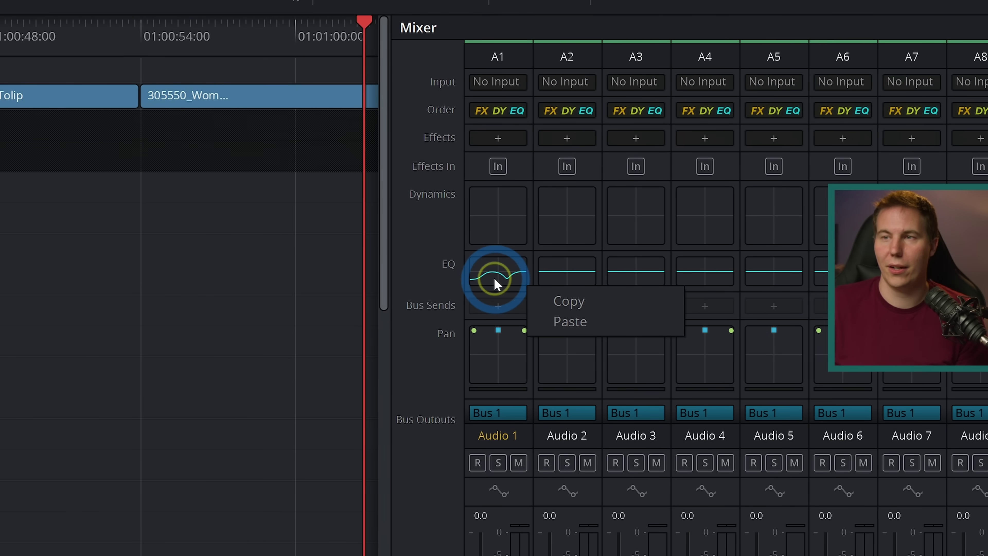
left_click(499, 284)
right_click(605, 257)
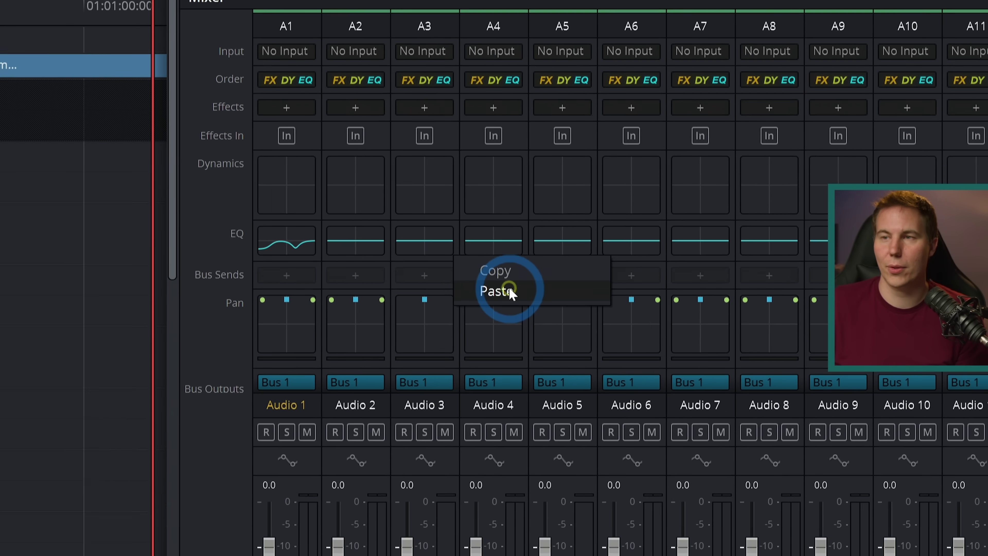
left_click(668, 305)
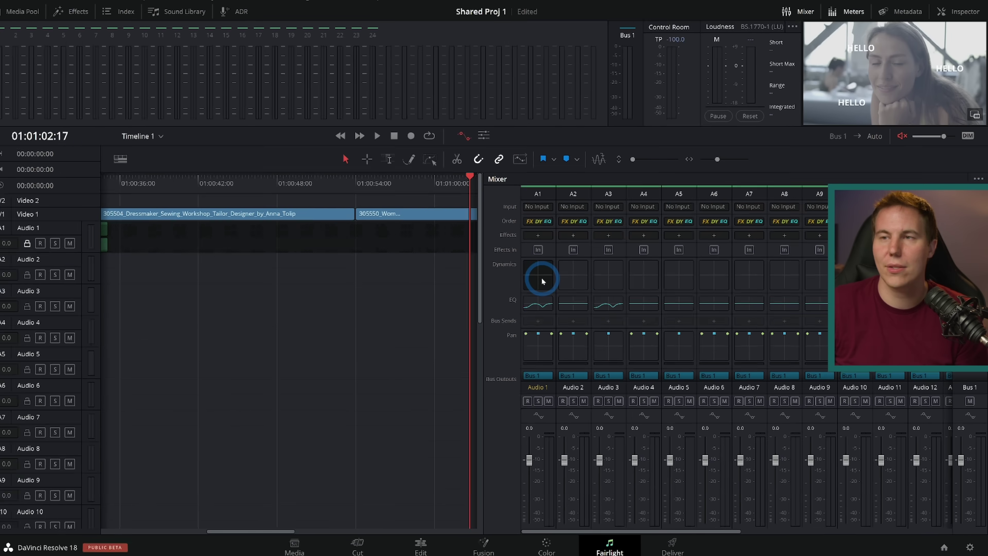
Step: Enable the compressor in Audio 1's dynamics and adjust its threshold and make-up gain
double_click(542, 278)
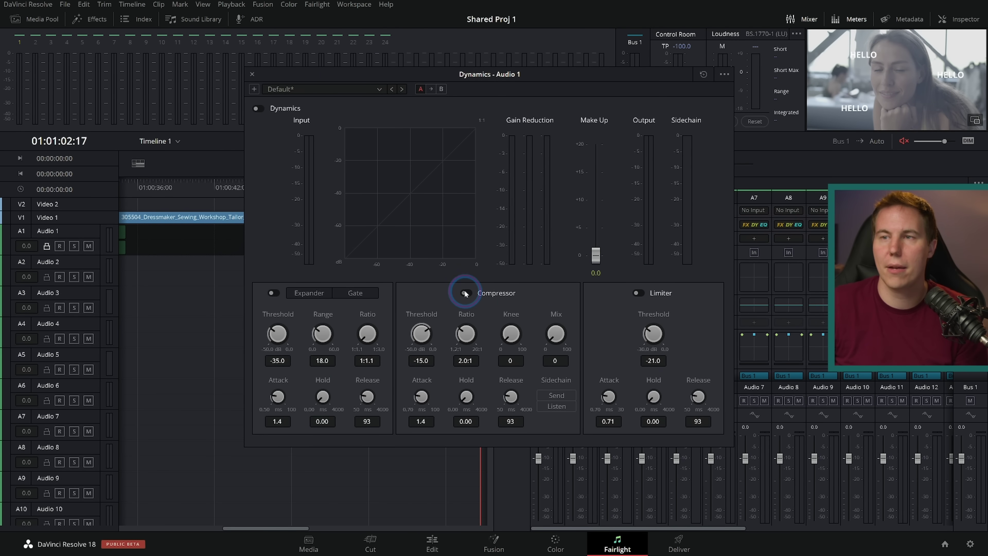
left_click(465, 292)
left_click_drag(595, 255, 595, 226)
left_click_drag(430, 340, 430, 349)
left_click_drag(596, 226, 479, 199)
left_click(253, 74)
Step: Copy the dynamics settings from Audio 1 and paste them onto Audio 2 in the mixer
left_click(596, 321)
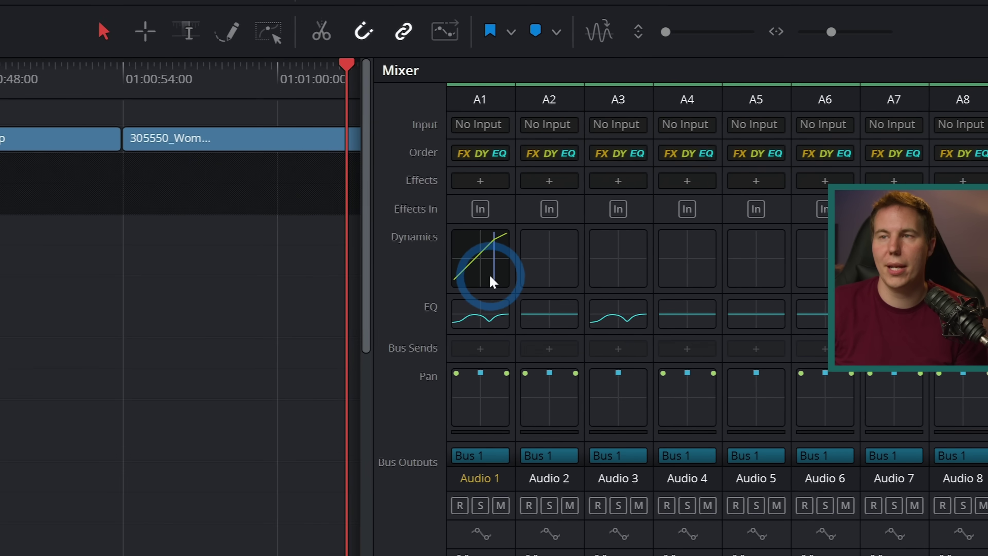
right_click(559, 288)
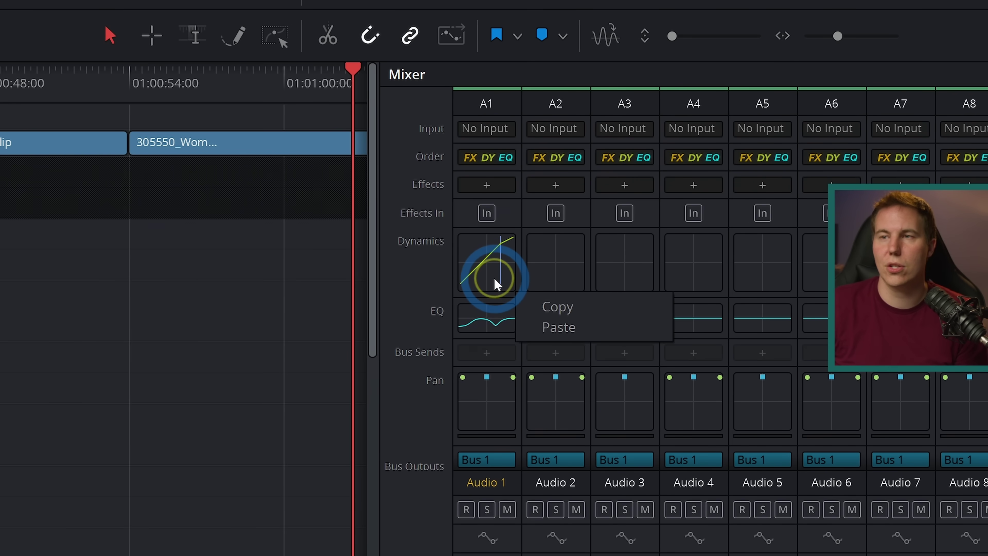
left_click(498, 280)
right_click(533, 253)
left_click(552, 288)
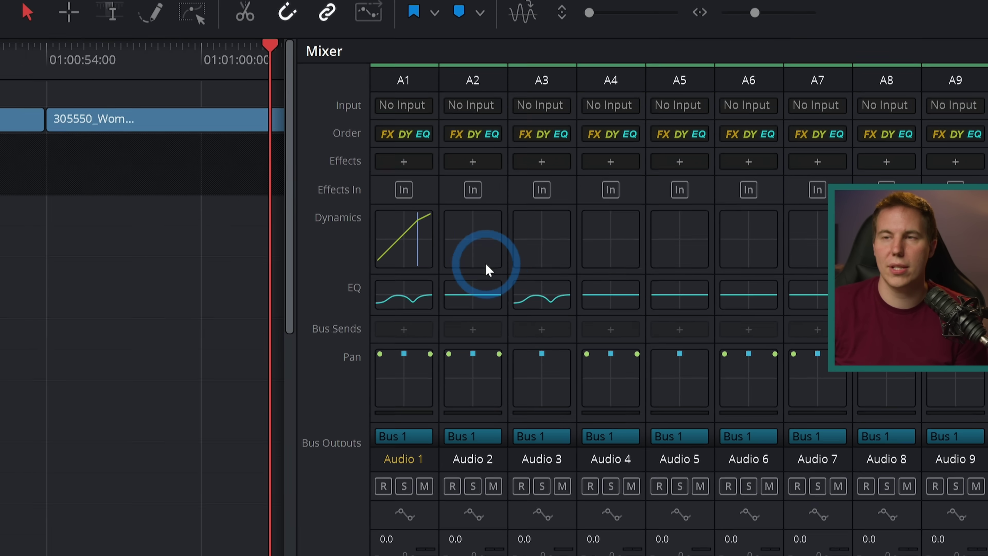
right_click(445, 239)
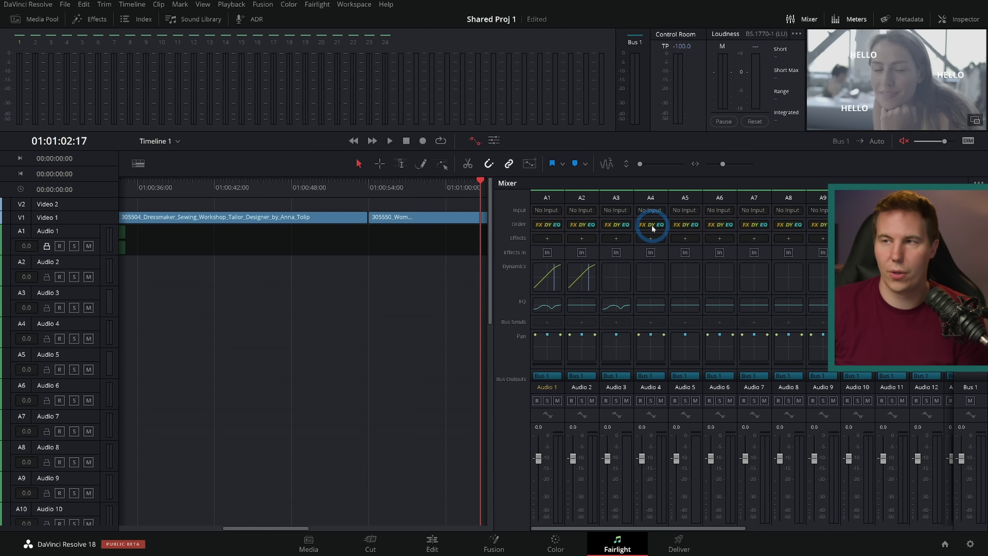
Step: In the track index, move a lower audio track up to the Audio 9 position and place Bus 1 between Audio 2 and Audio 3
scroll(467, 303, "down", 6)
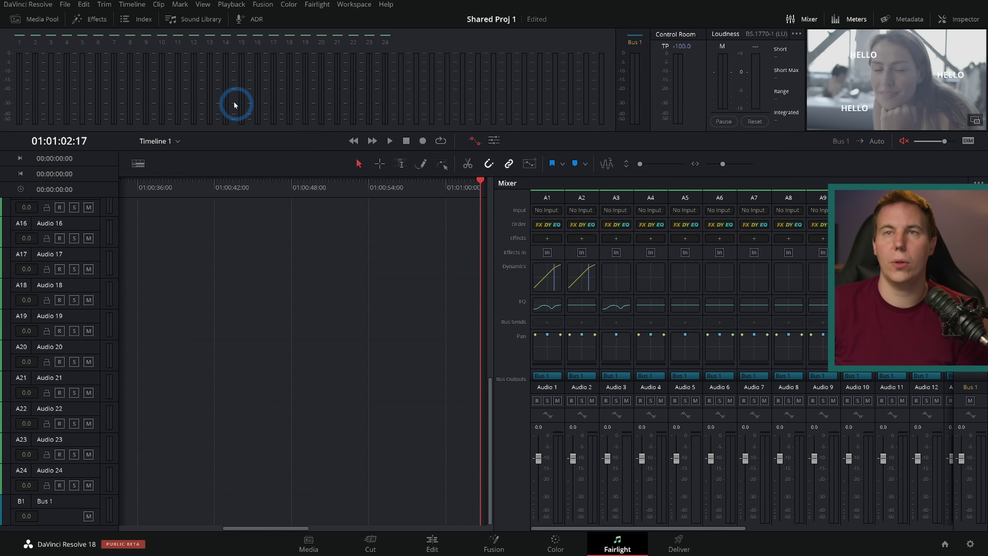
left_click(142, 20)
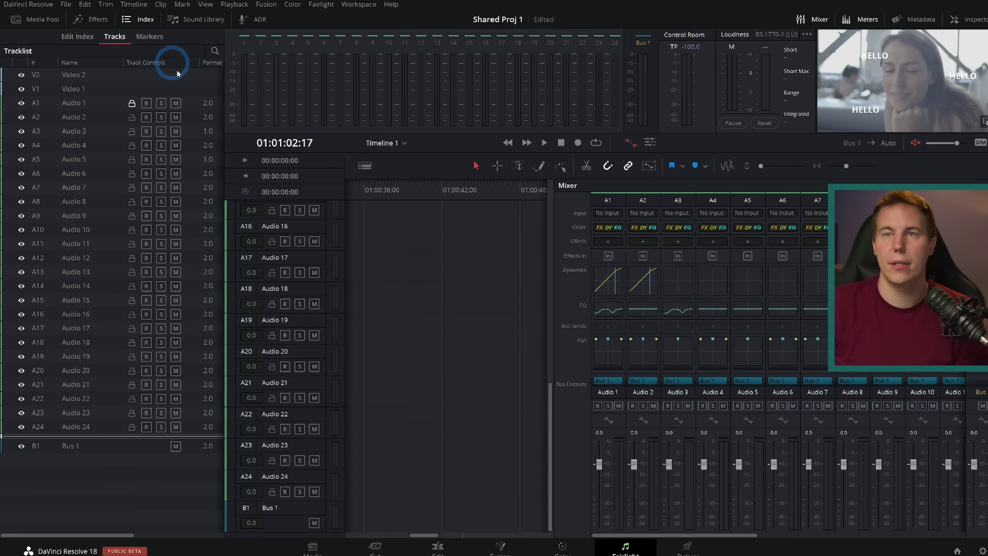
left_click_drag(91, 275, 101, 210)
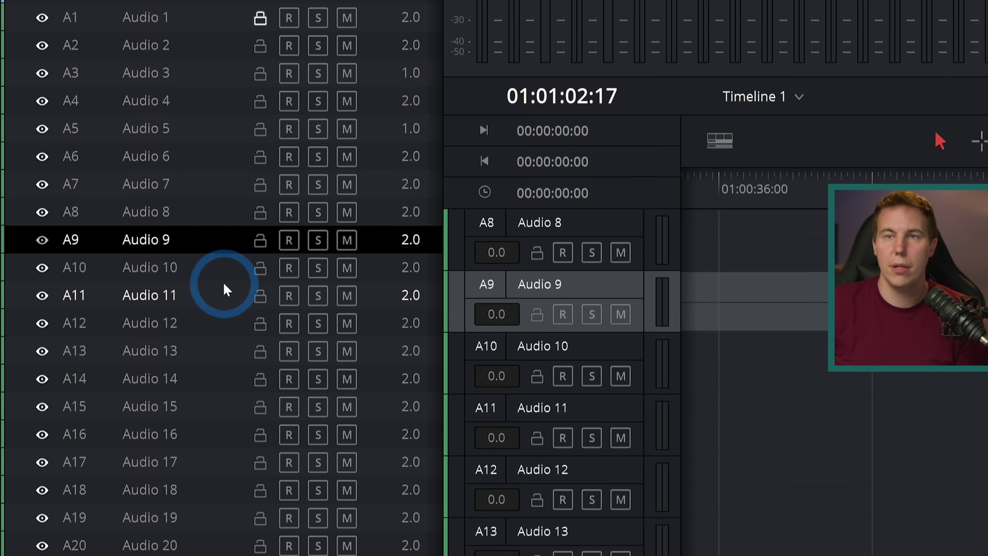
left_click_drag(177, 331, 202, 255)
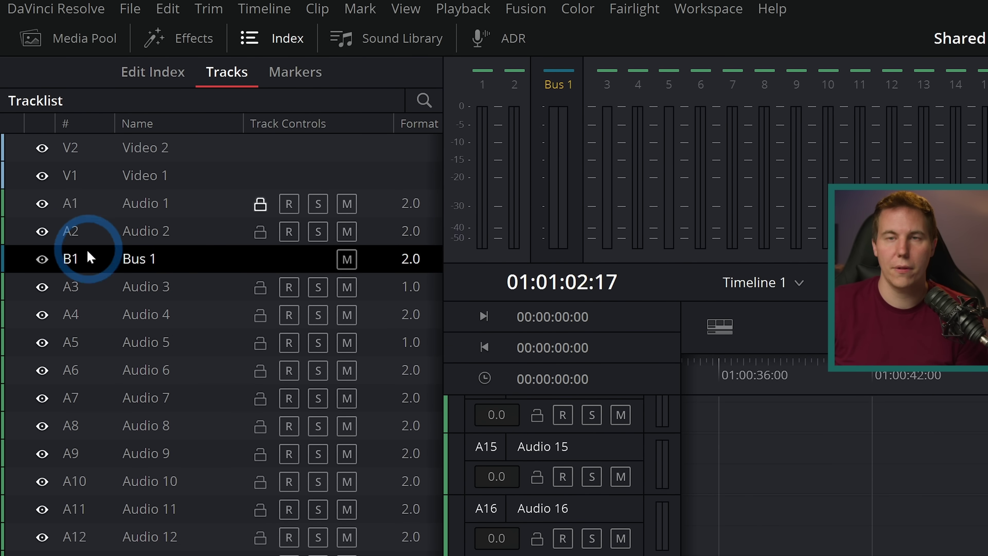